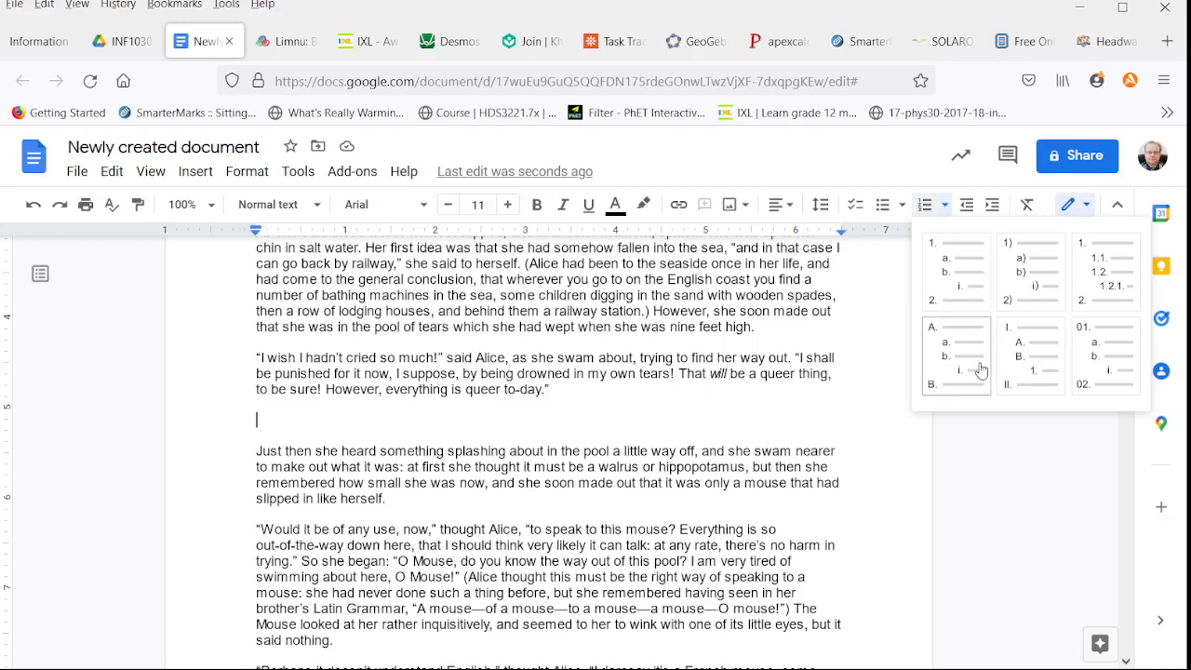
- Start a numbered list in the 1., a., i. style on the empty line with "First point", "Second point" and "Fourth point"
{"action": "left_click", "coordinate": [1016, 372]}
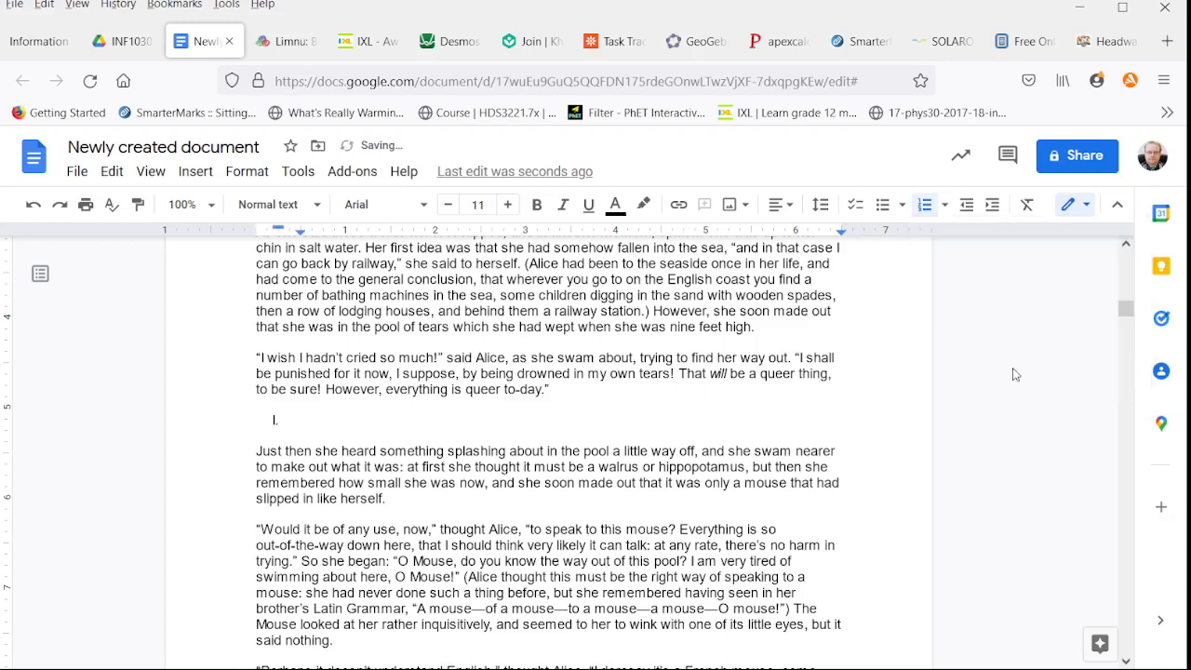
{"action": "left_click", "coordinate": [944, 205]}
{"action": "left_click", "coordinate": [948, 268]}
{"action": "type", "text": "First point"}
{"action": "key", "text": "Return"}
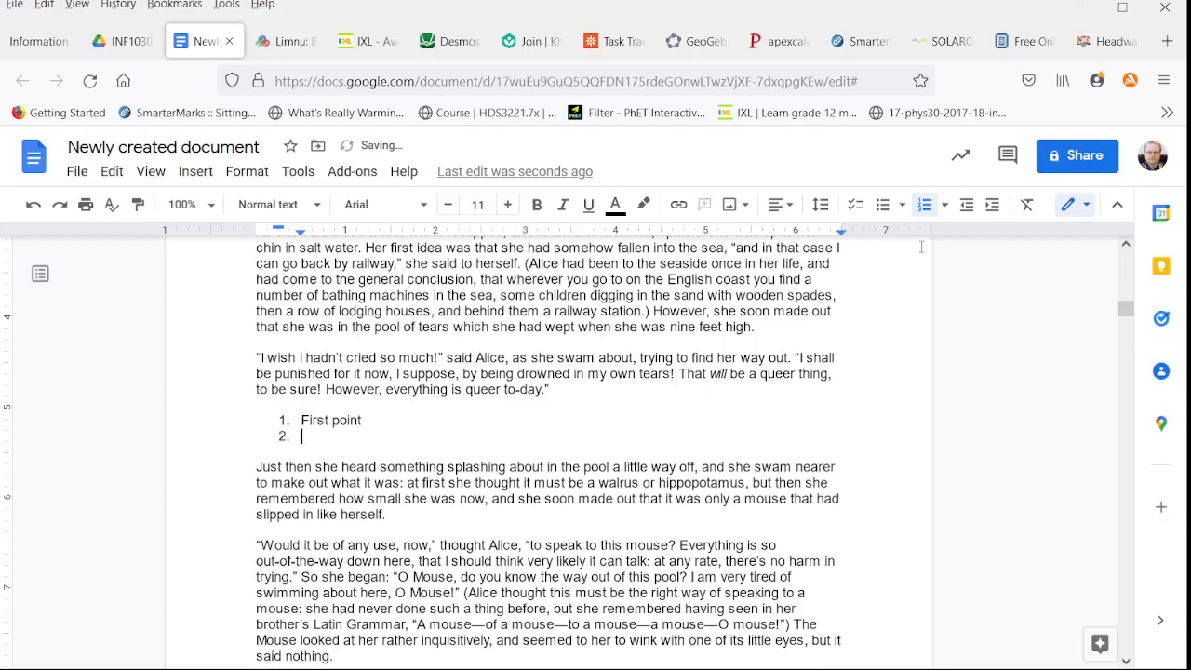
{"action": "type", "text": "Second point"}
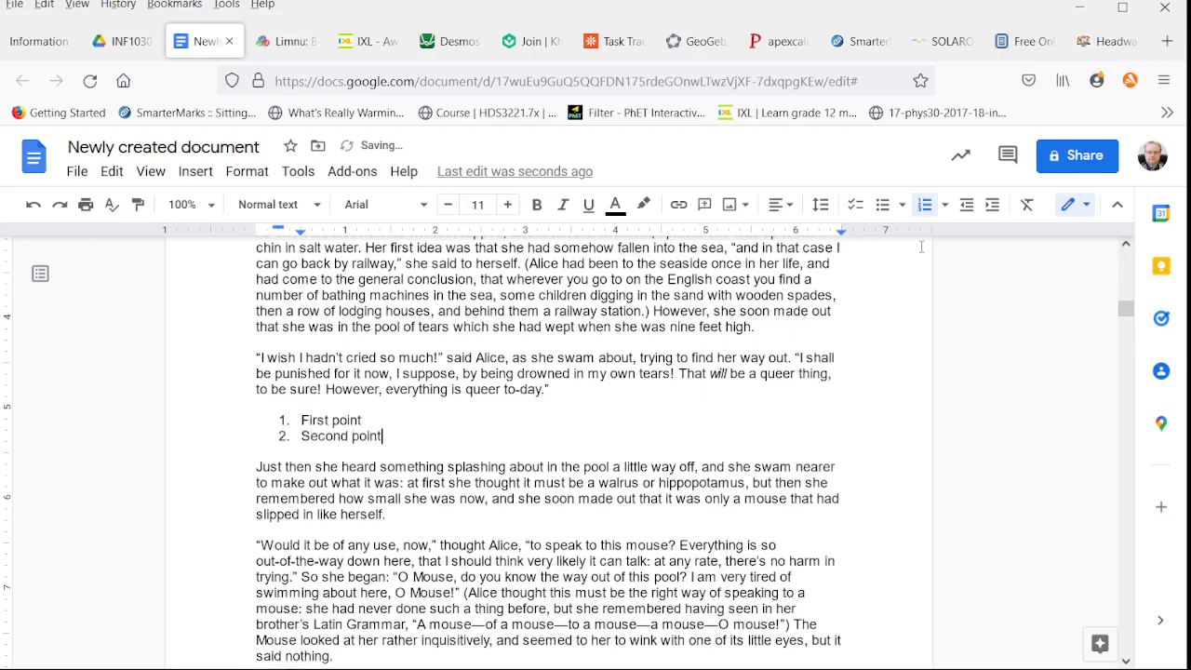
{"action": "key", "text": "Return"}
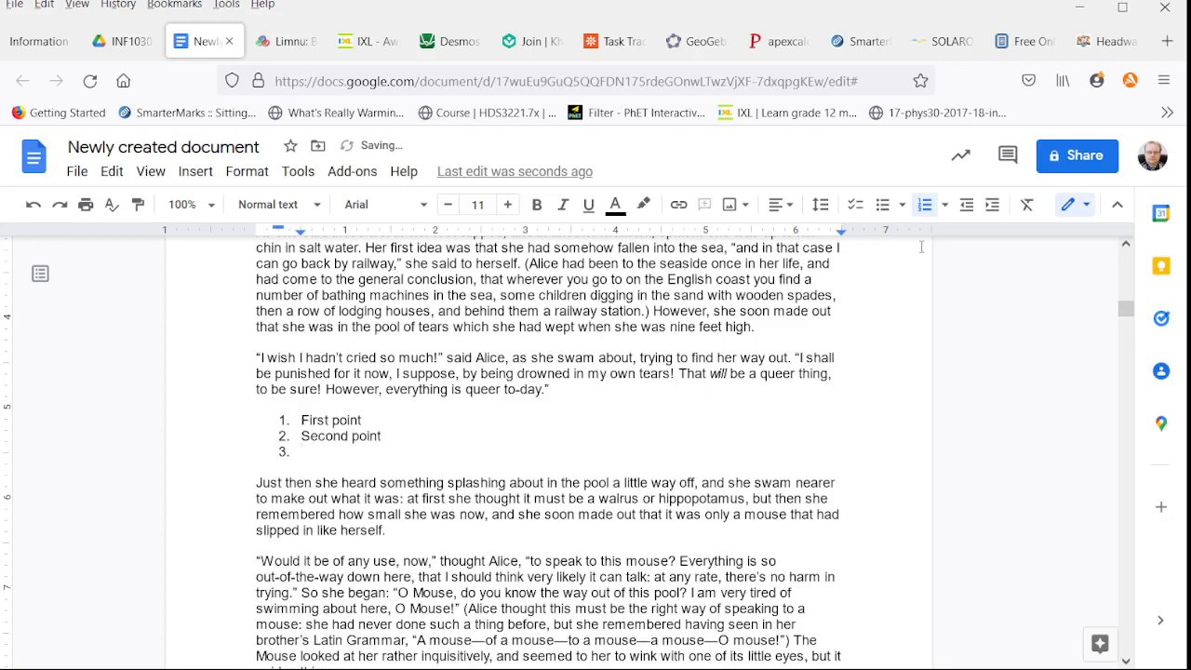
{"action": "type", "text": "Fourth point"}
{"action": "key", "text": "Return"}
- Insert "Third point" between the second and fourth points and switch the list to the Roman numeral style (I., A., 1.)
{"action": "key", "text": "Up"}
{"action": "key", "text": "Up"}
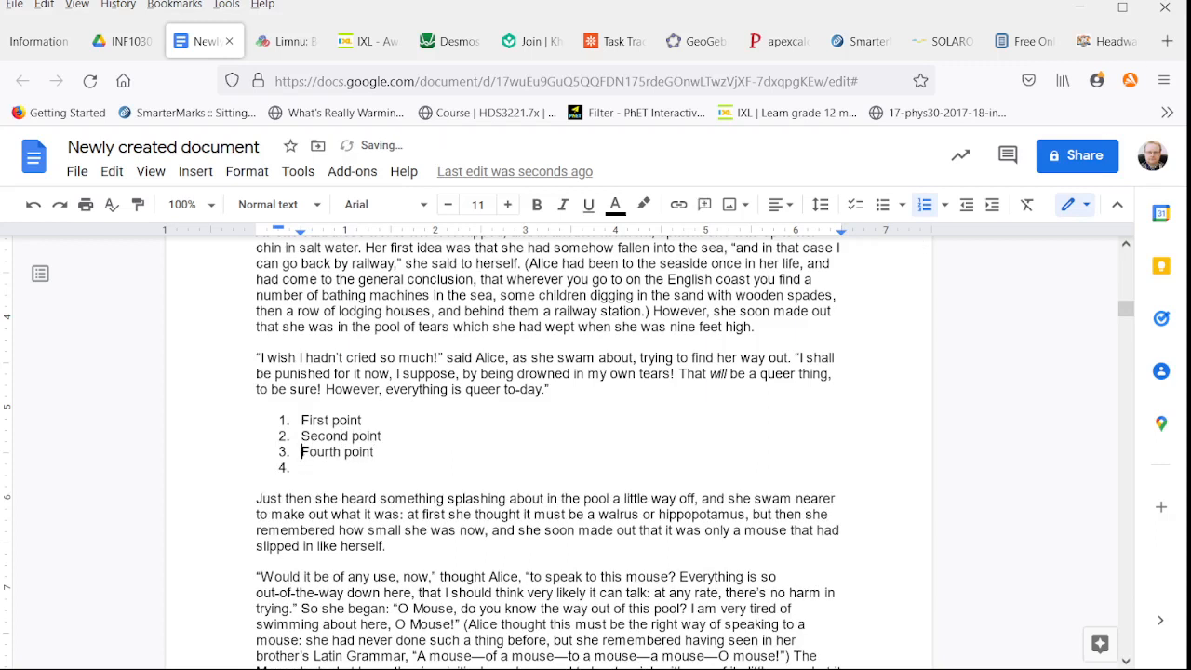
{"action": "key", "text": "End"}
{"action": "key", "text": "Return"}
{"action": "type", "text": "Thir"}
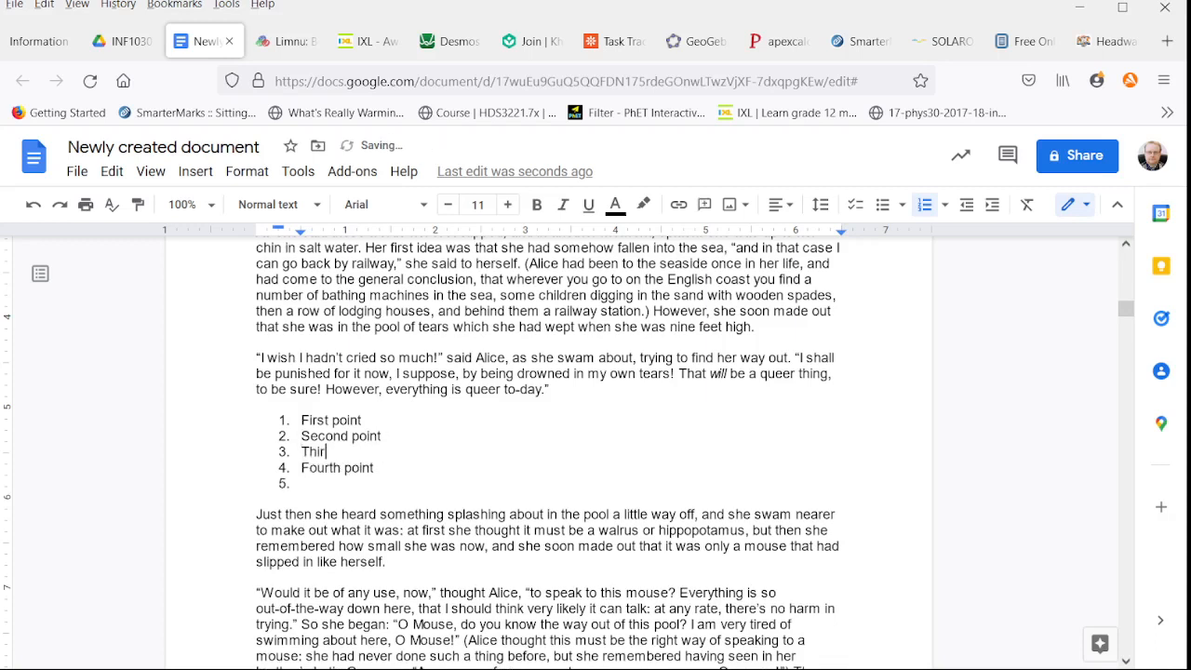
{"action": "type", "text": "d point"}
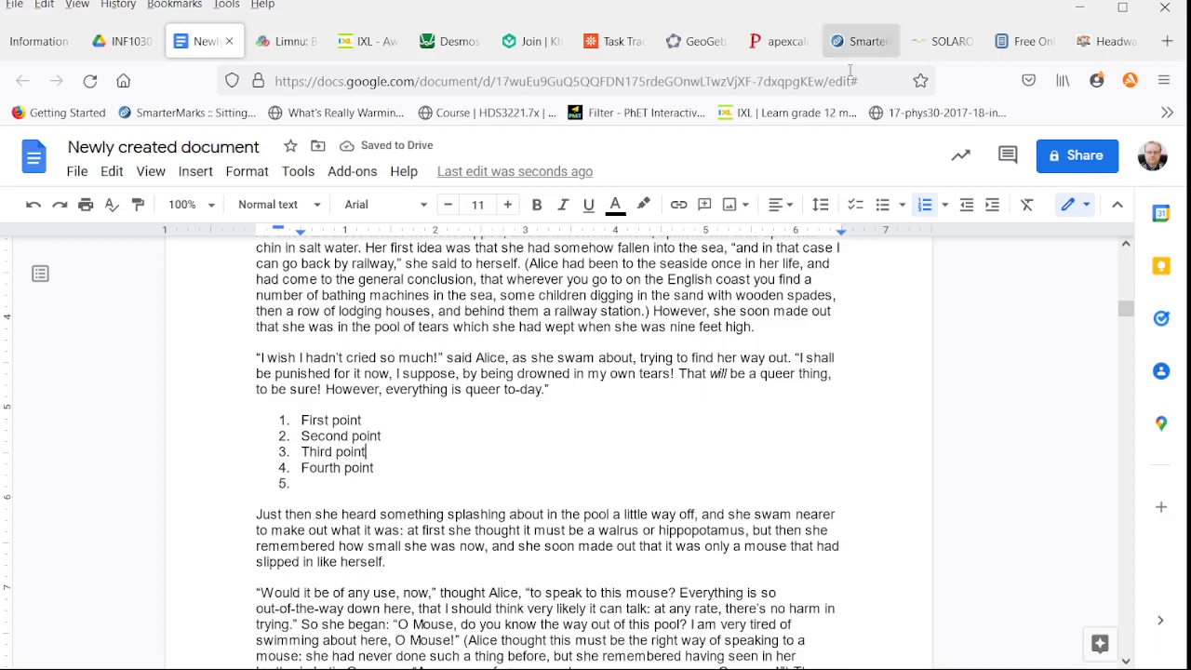
{"action": "left_click", "coordinate": [944, 211]}
{"action": "left_click", "coordinate": [1049, 363]}
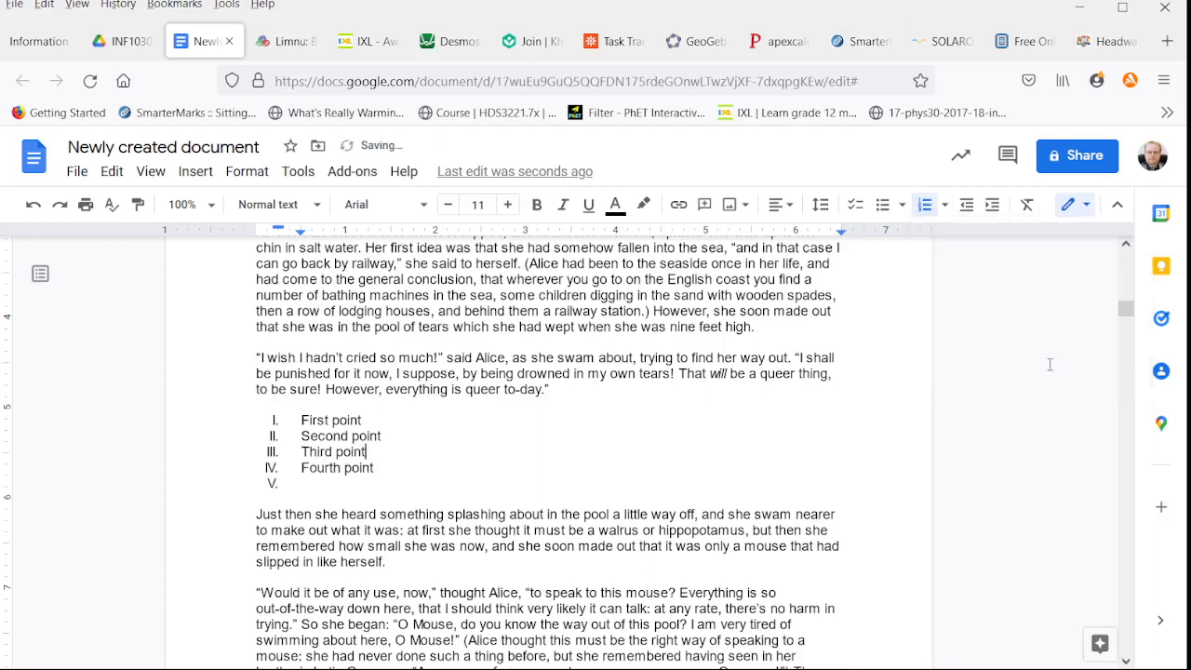
- Add the indented sub-items "Outline" and "Next point" under "First point"
{"action": "left_click", "coordinate": [384, 419]}
{"action": "key", "text": "Return"}
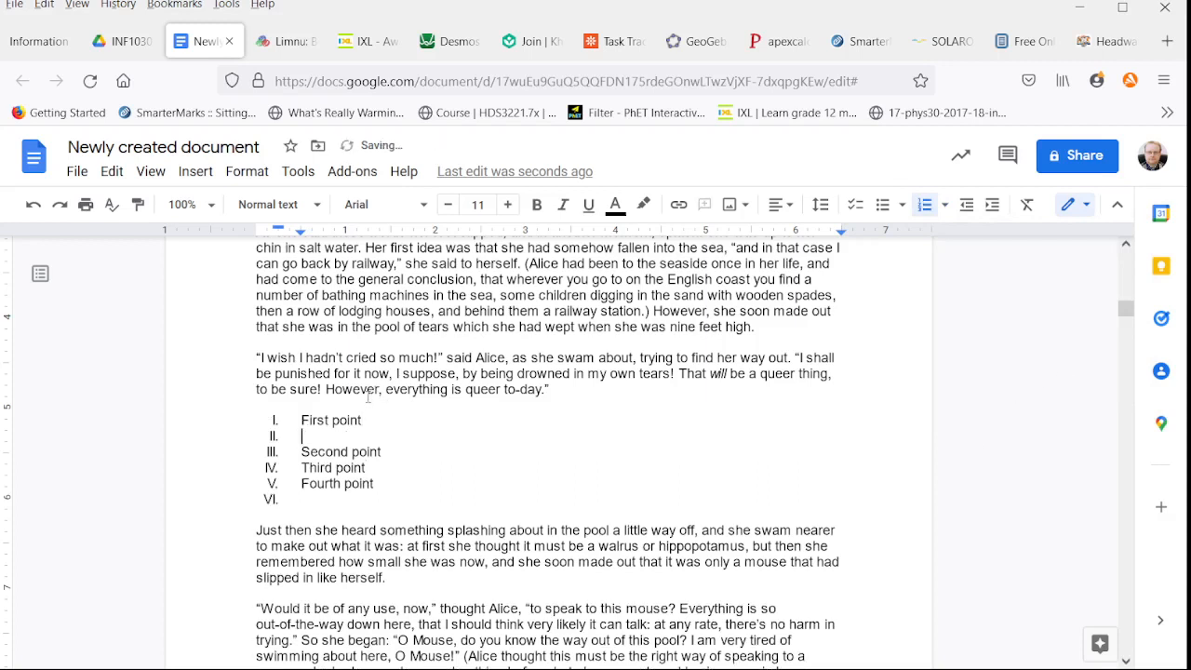
{"action": "left_click", "coordinate": [994, 212]}
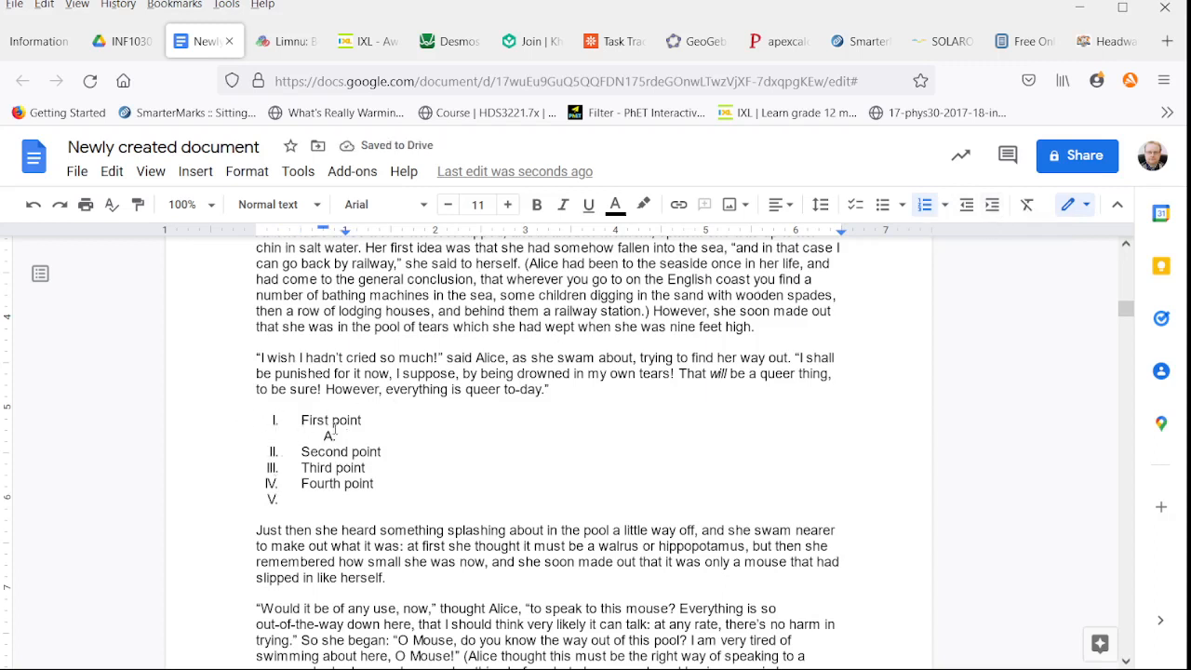
{"action": "type", "text": "O"}
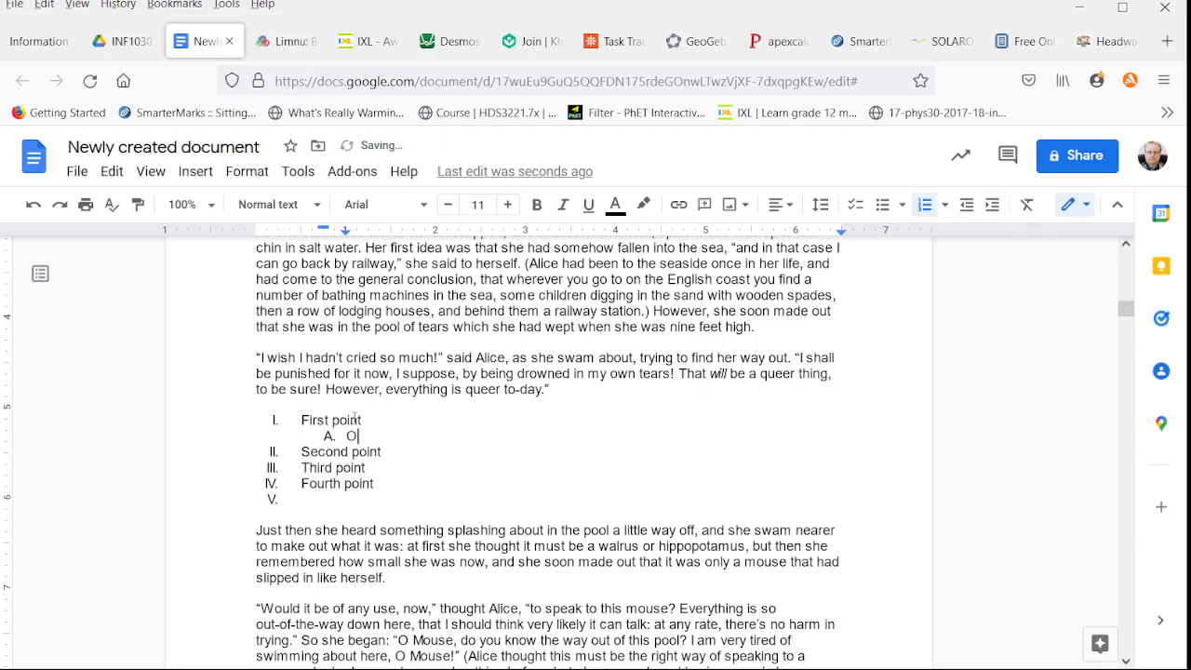
{"action": "type", "text": "ut line"}
{"action": "key", "text": "Return"}
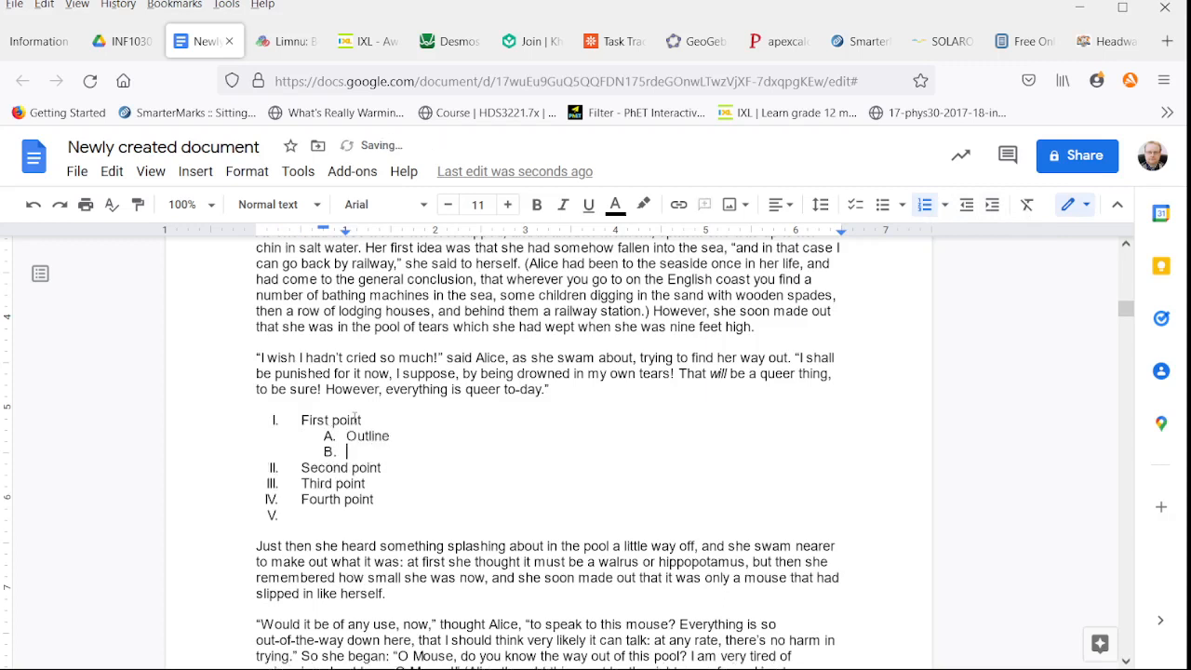
{"action": "type", "text": "Next point"}
{"action": "key", "text": "Return"}
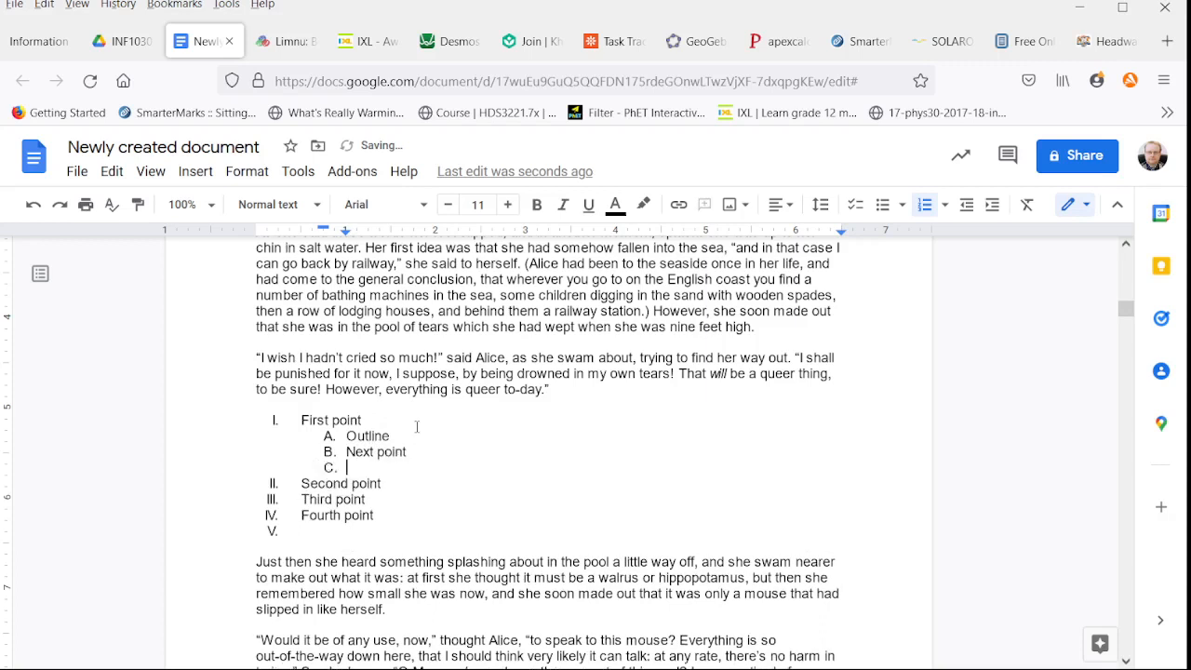
- Add a third-level item "Outline nesting" under "Next point"
{"action": "left_click", "coordinate": [993, 206]}
{"action": "type", "text": "Outl"}
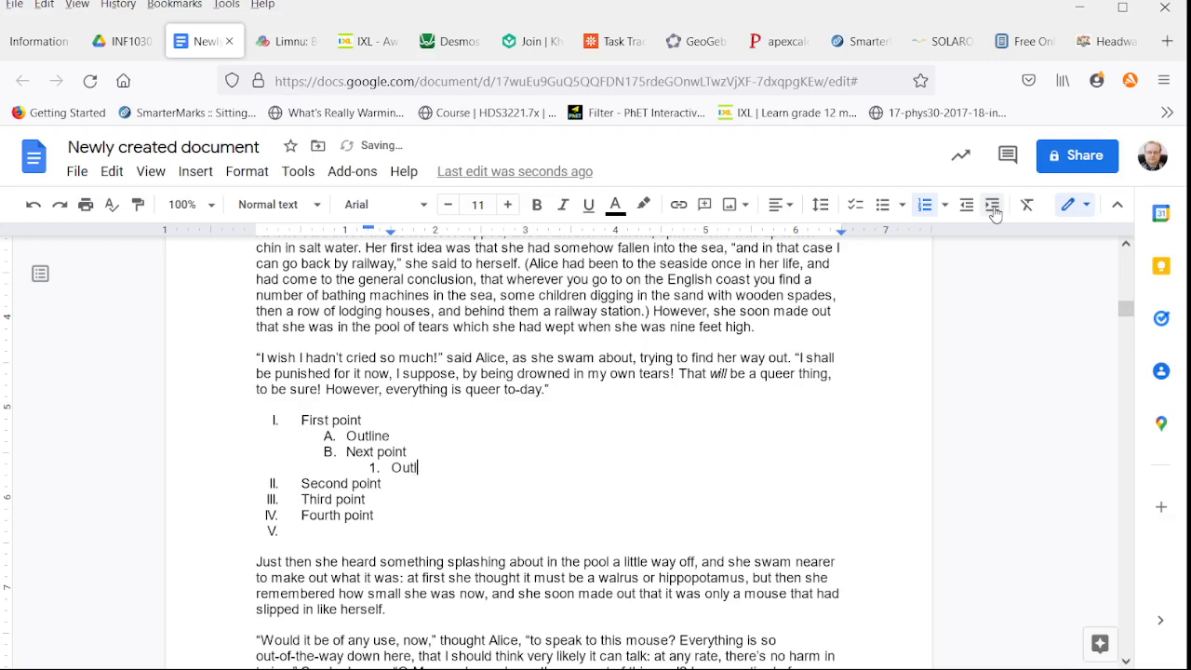
{"action": "type", "text": "ine nesting"}
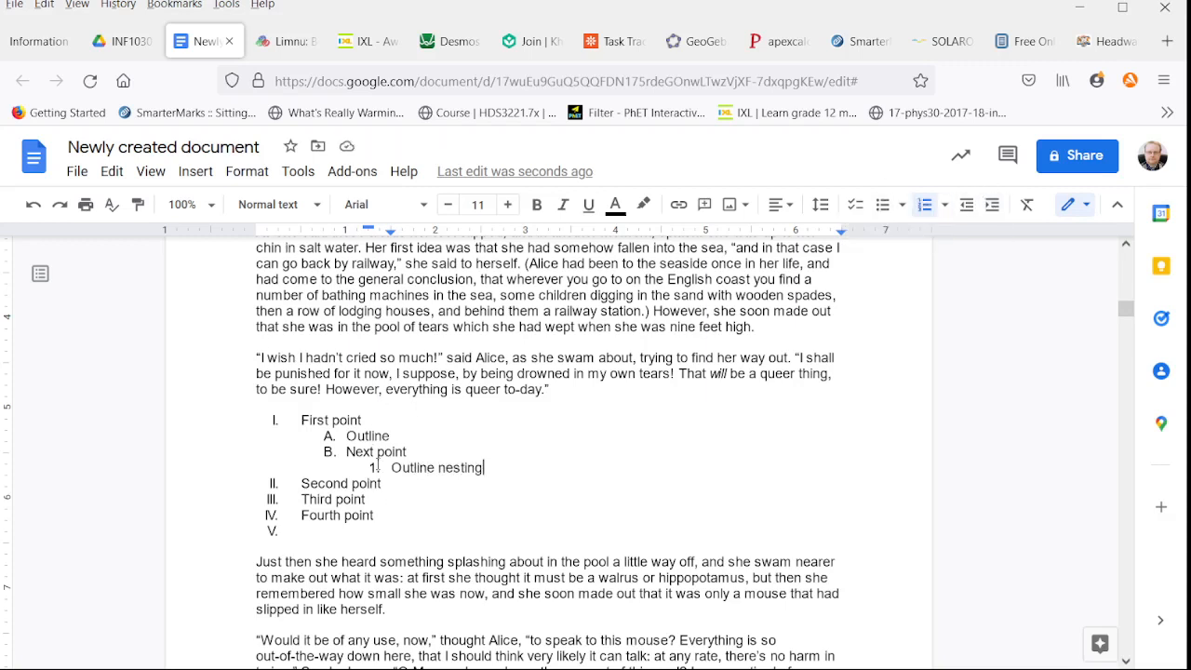
- End the numbered list after "Fourth point" and start a solid-dot bulleted list with the item "Bulleted list"
{"action": "left_click", "coordinate": [332, 533]}
{"action": "key", "text": "Return"}
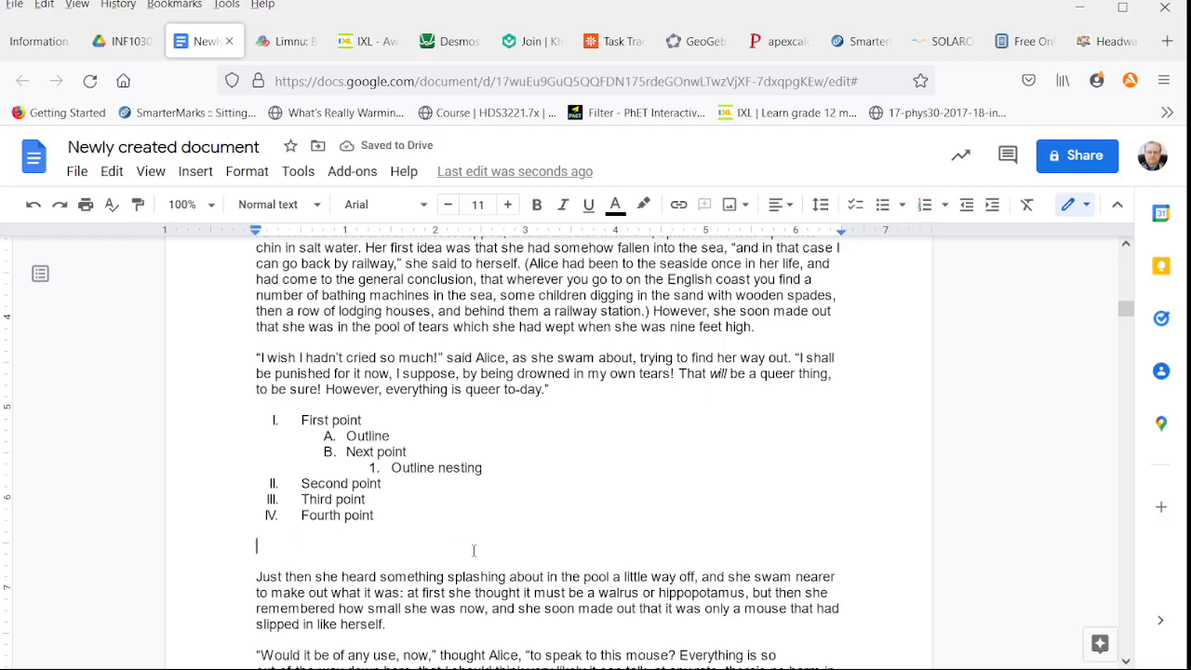
{"action": "left_click", "coordinate": [904, 210]}
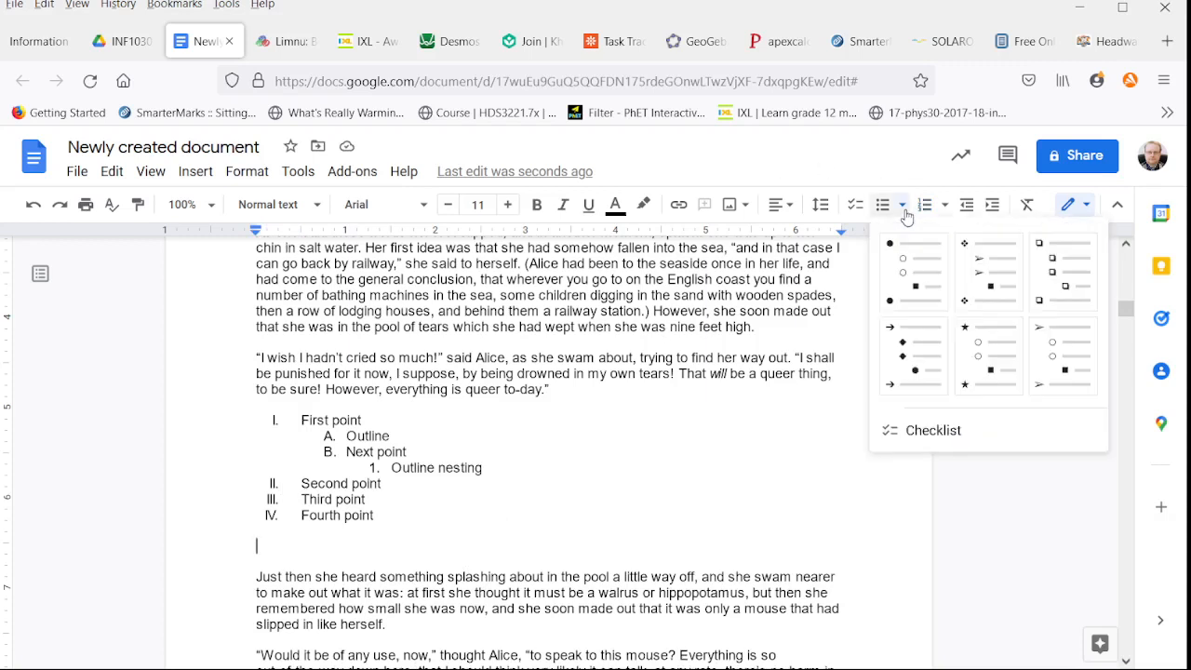
{"action": "left_click", "coordinate": [915, 284]}
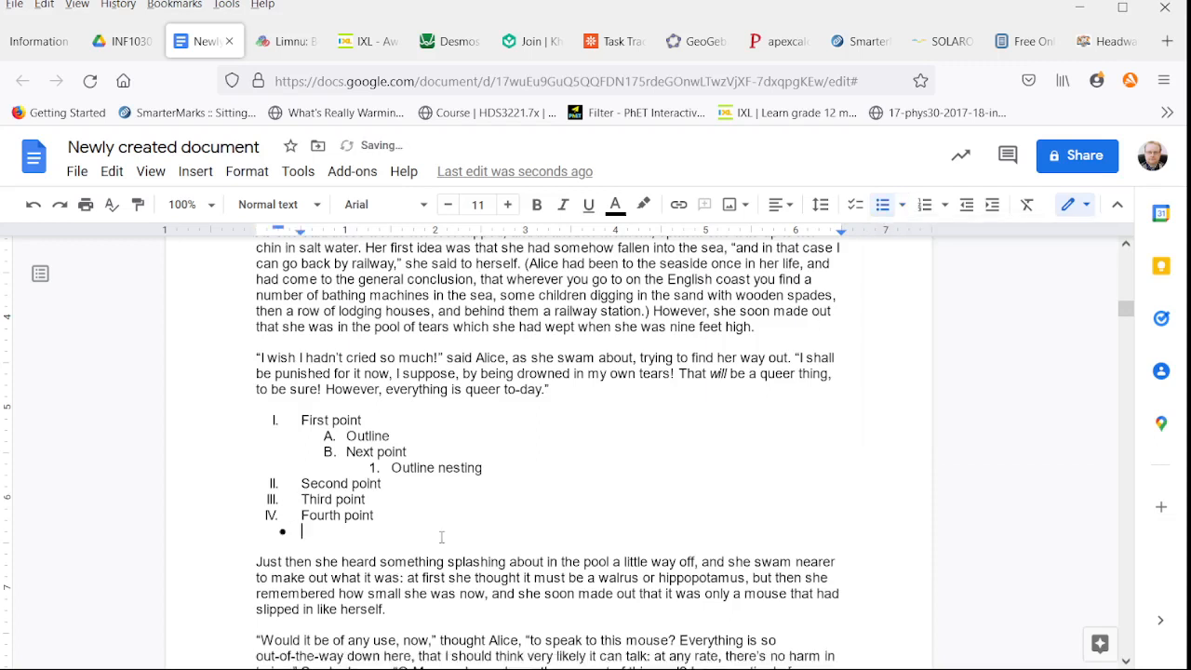
{"action": "type", "text": "Bulleted list"}
{"action": "key", "text": "Return"}
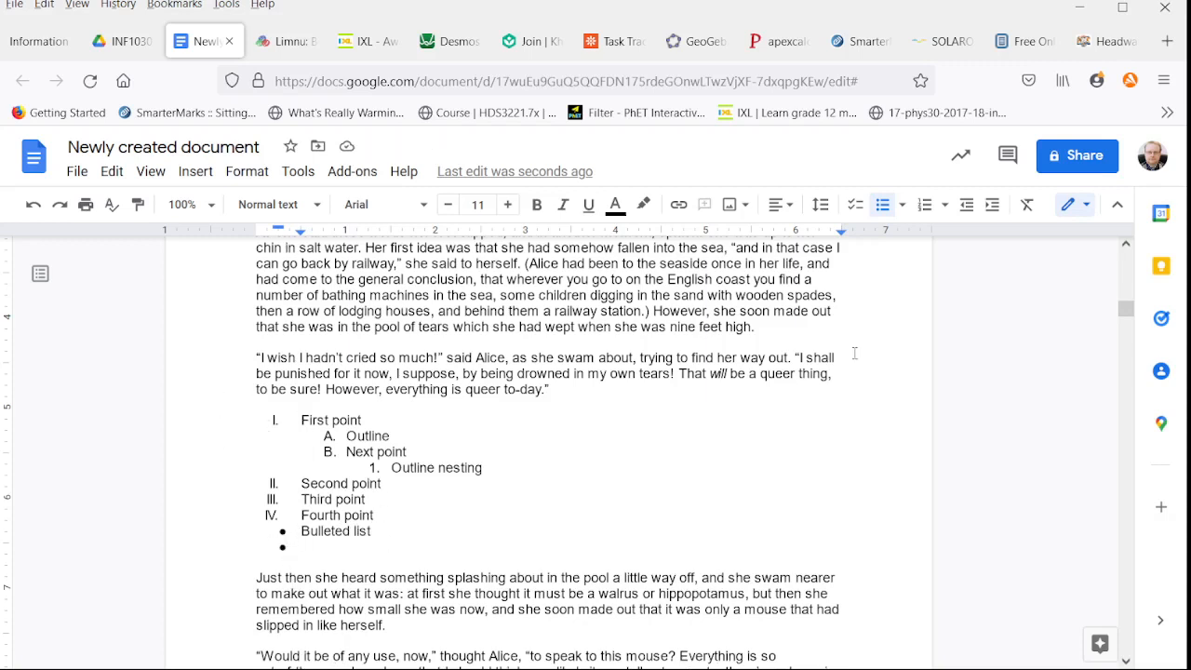
- Change the bulleted list to the checkbox style and add the items "Check boxes" and "Grocery list"
{"action": "left_click", "coordinate": [901, 205]}
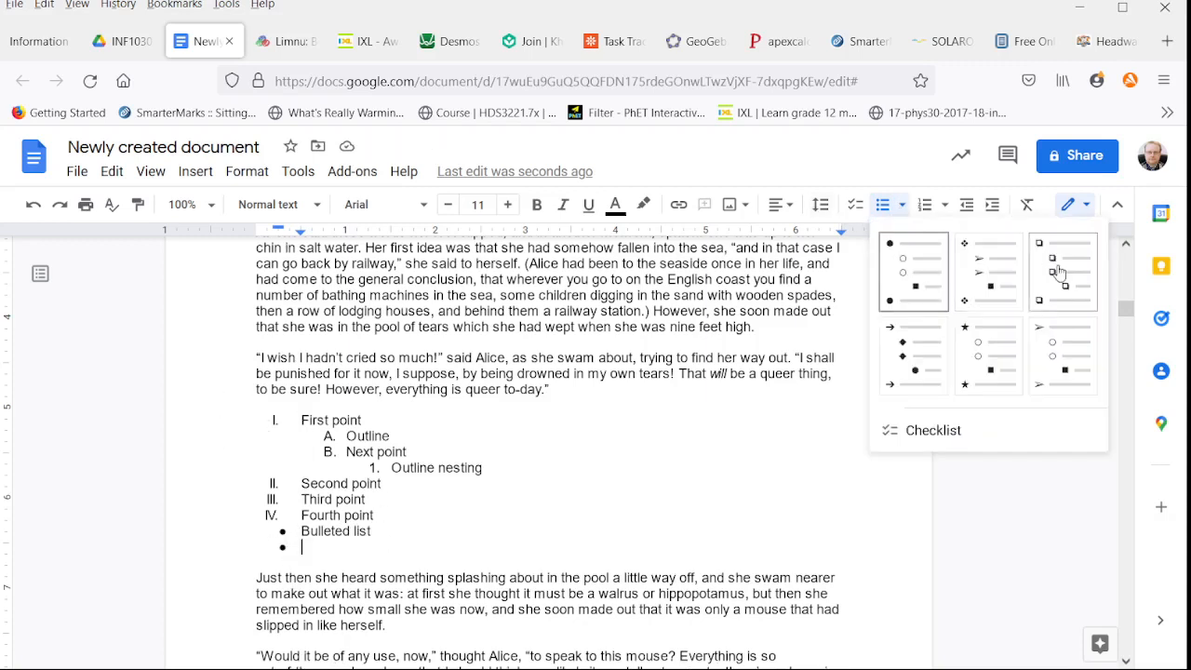
{"action": "left_click", "coordinate": [1057, 266]}
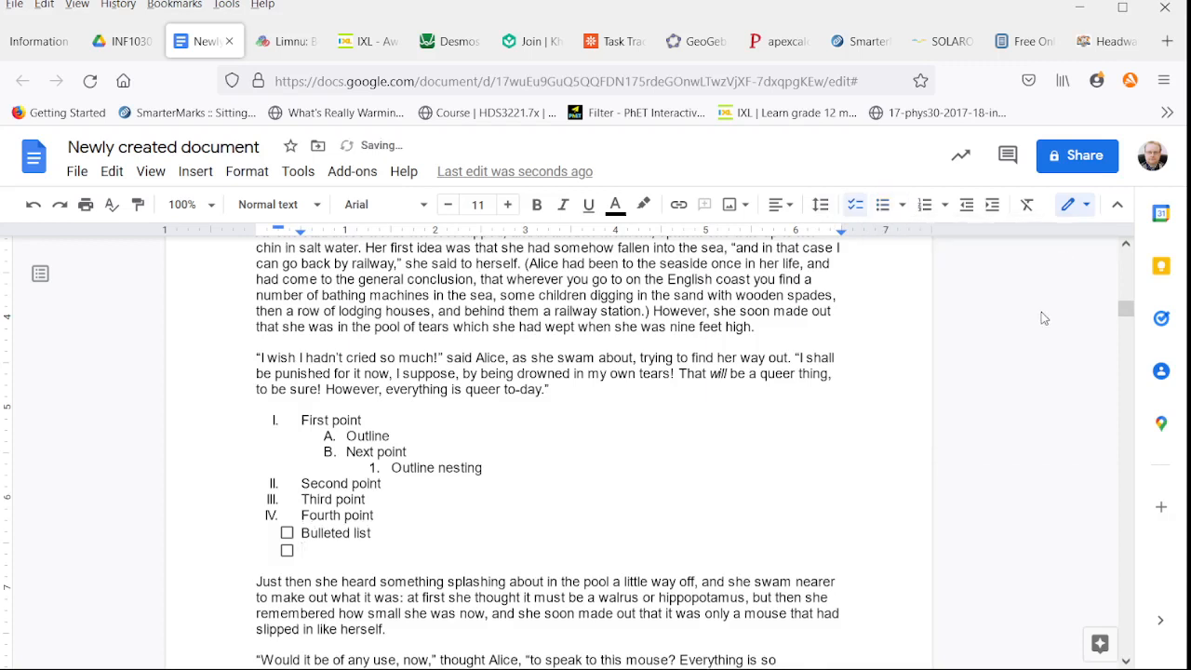
{"action": "type", "text": "Check boxes"}
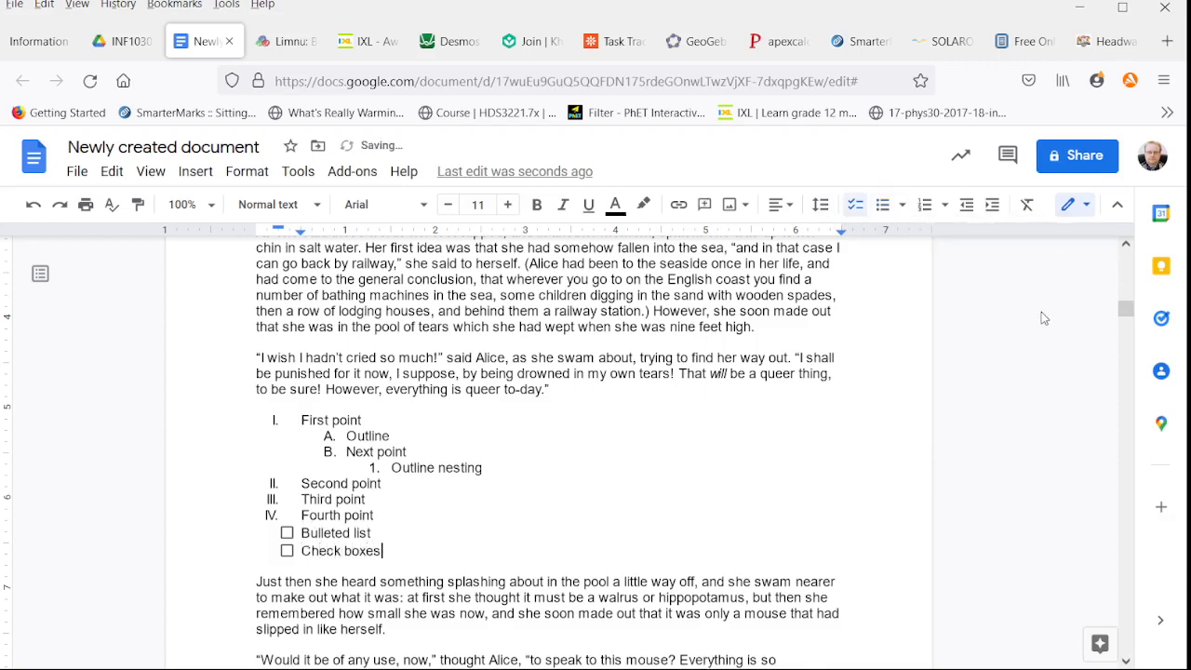
{"action": "key", "text": "Return"}
{"action": "type", "text": "Grocery list"}
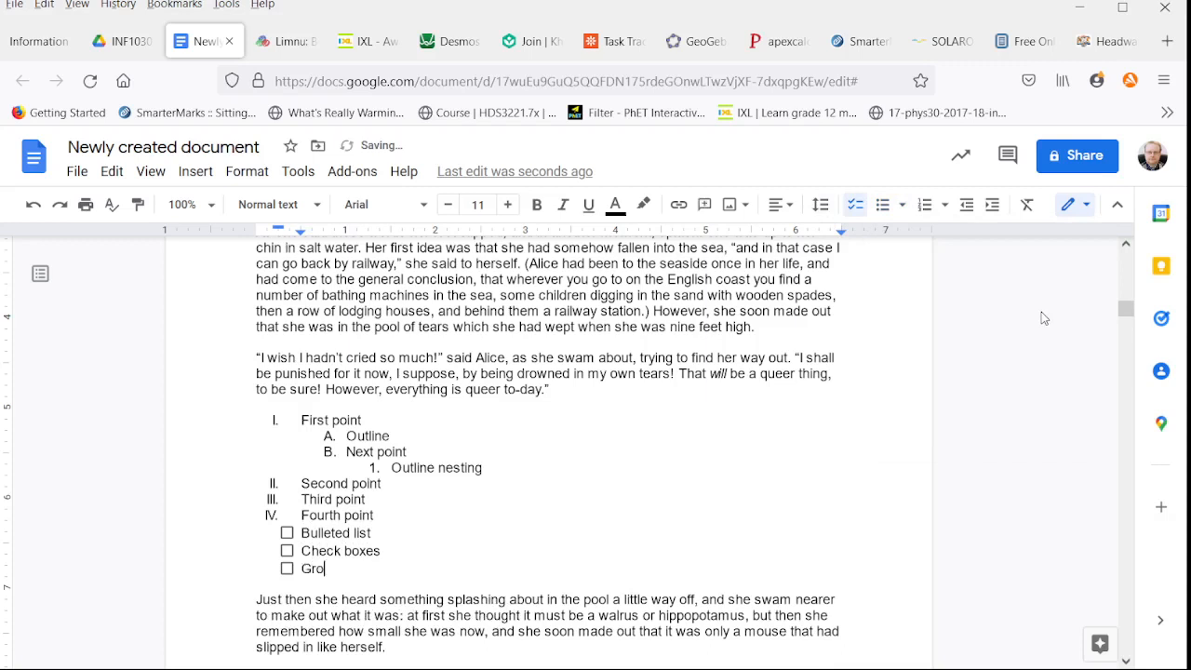
{"action": "key", "text": "Return"}
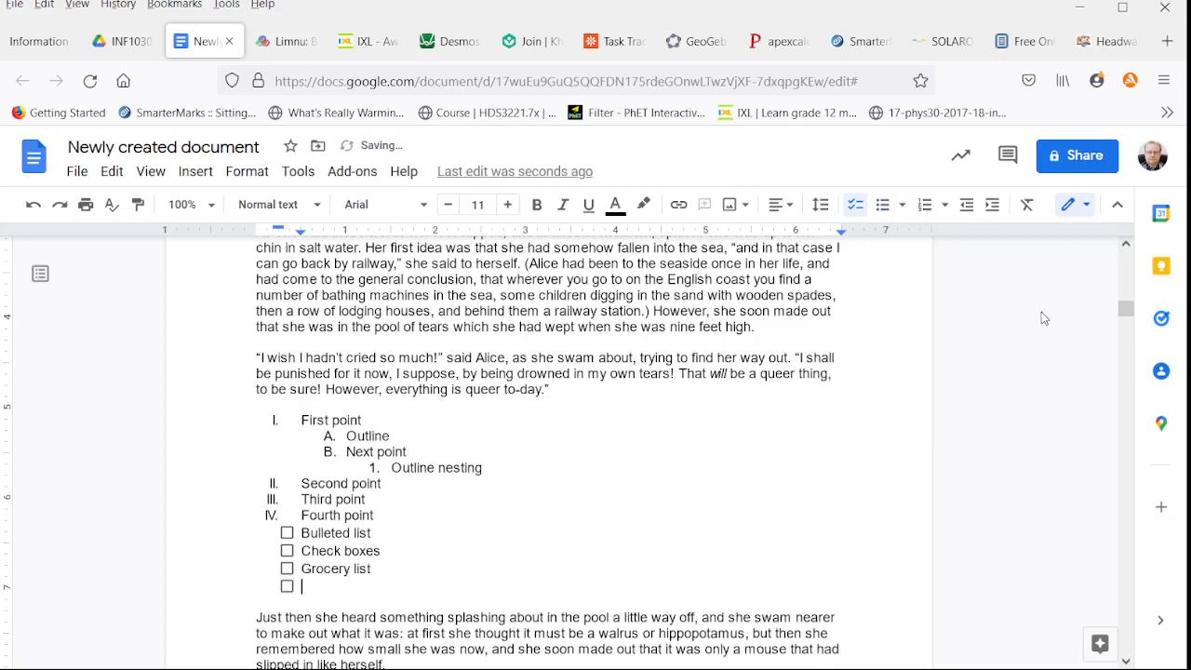
- Add the grocery items "Bananas", "Apples" and "Roti" to the checklist
{"action": "type", "text": "Bananas"}
{"action": "key", "text": "Return"}
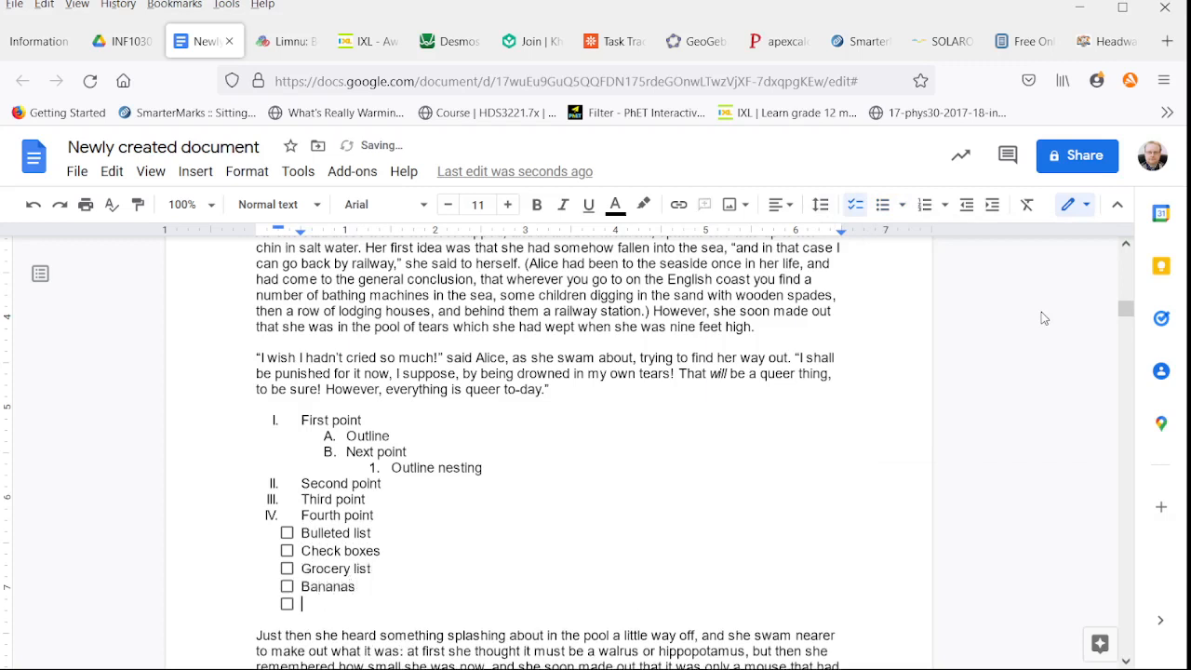
{"action": "type", "text": "Apples"}
{"action": "key", "text": "Return"}
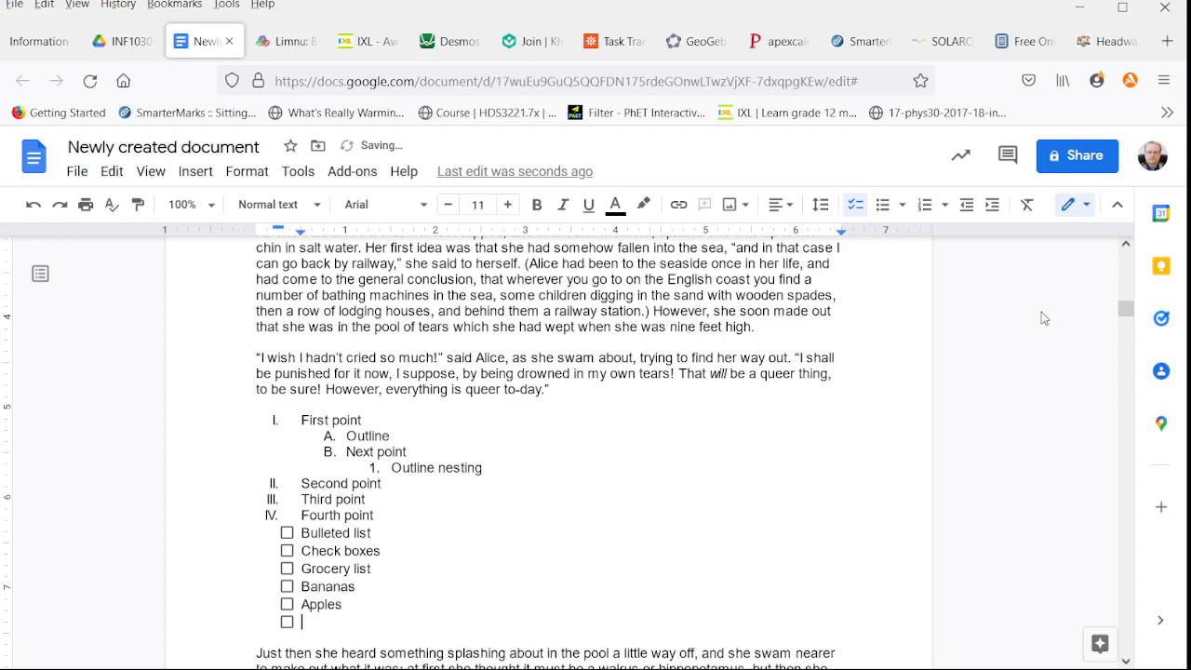
{"action": "type", "text": "Roti"}
{"action": "key", "text": "Return"}
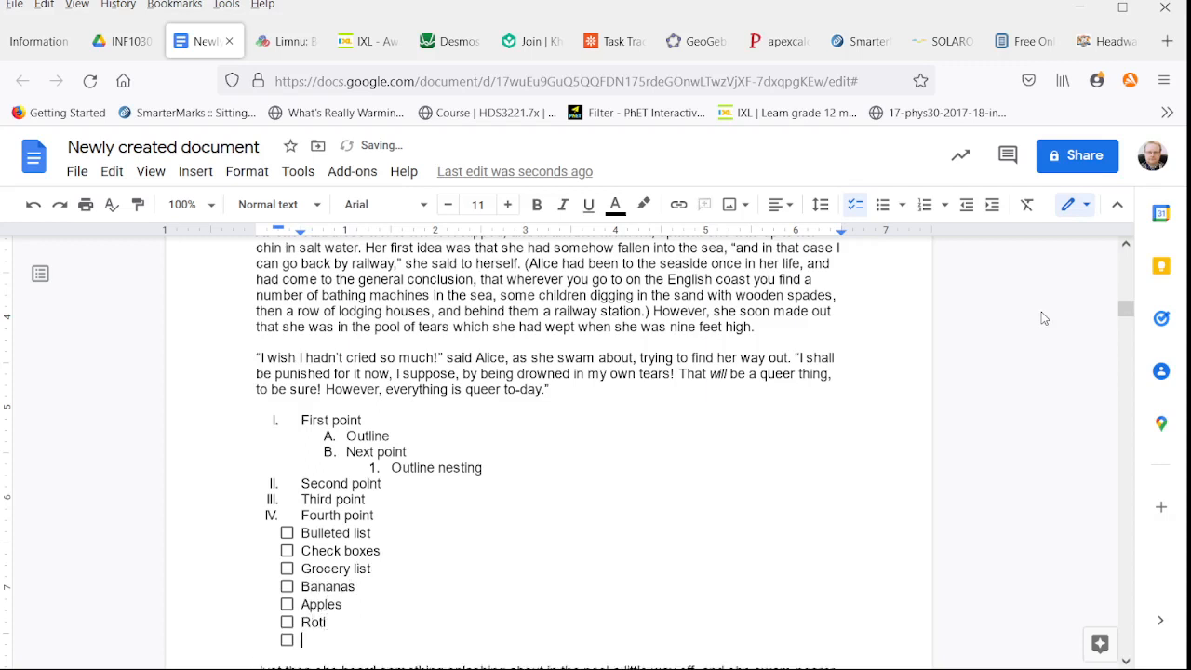
- Enter "Bring!" in the last checklist item below "Roti" and delete that item
{"action": "scroll", "coordinate": [577, 417], "scroll_direction": "down", "scroll_amount": 3}
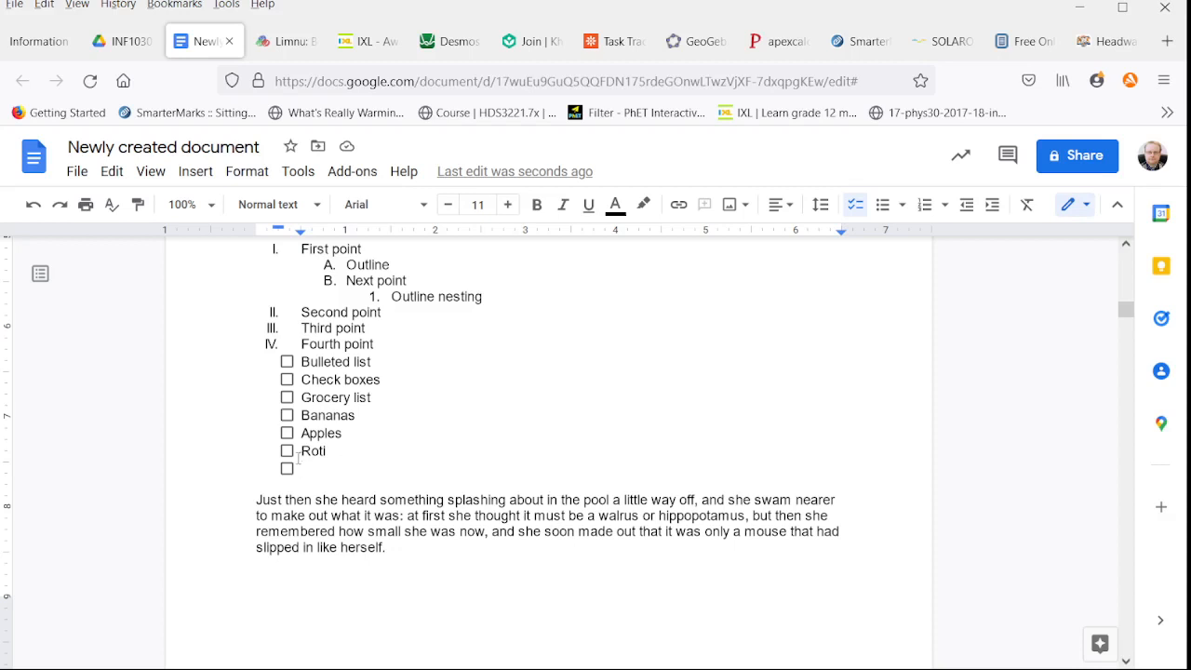
{"action": "type", "text": "Bring!"}
{"action": "left_click_drag", "start_coordinate": [304, 469], "coordinate": [348, 469]}
{"action": "key", "text": "BackSpace"}
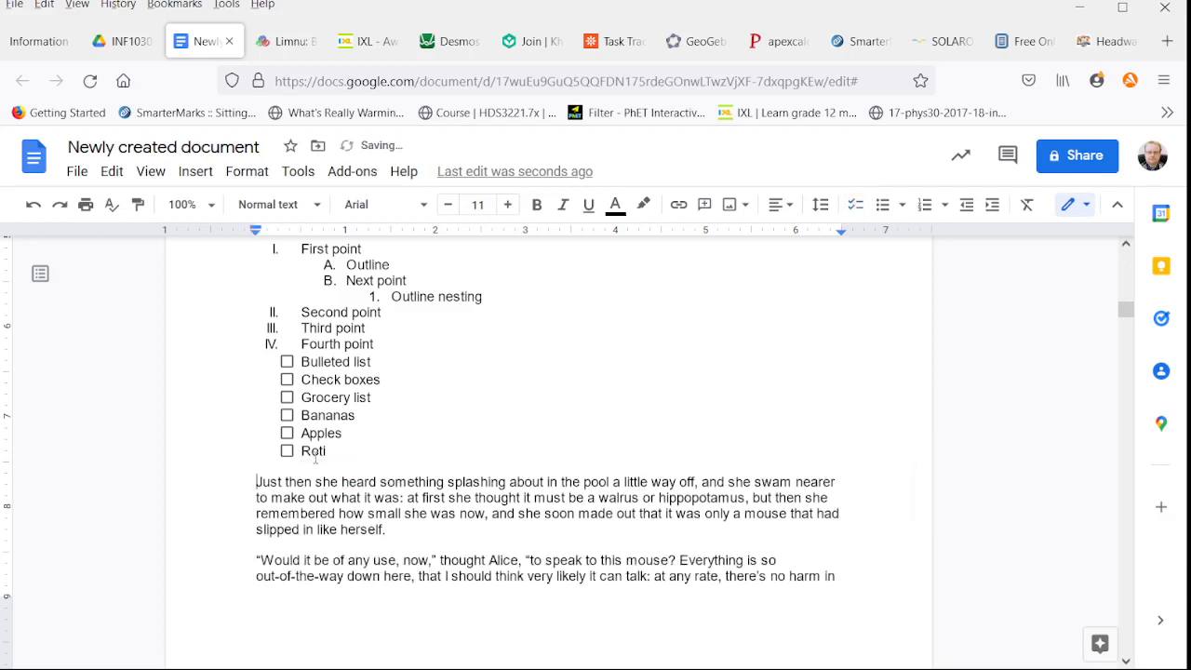
- Browse the bullet and numbering styles and turn the paragraph starting "Just then she heard something splashing" into a checklist item
{"action": "scroll", "coordinate": [345, 372], "scroll_direction": "up", "scroll_amount": 2}
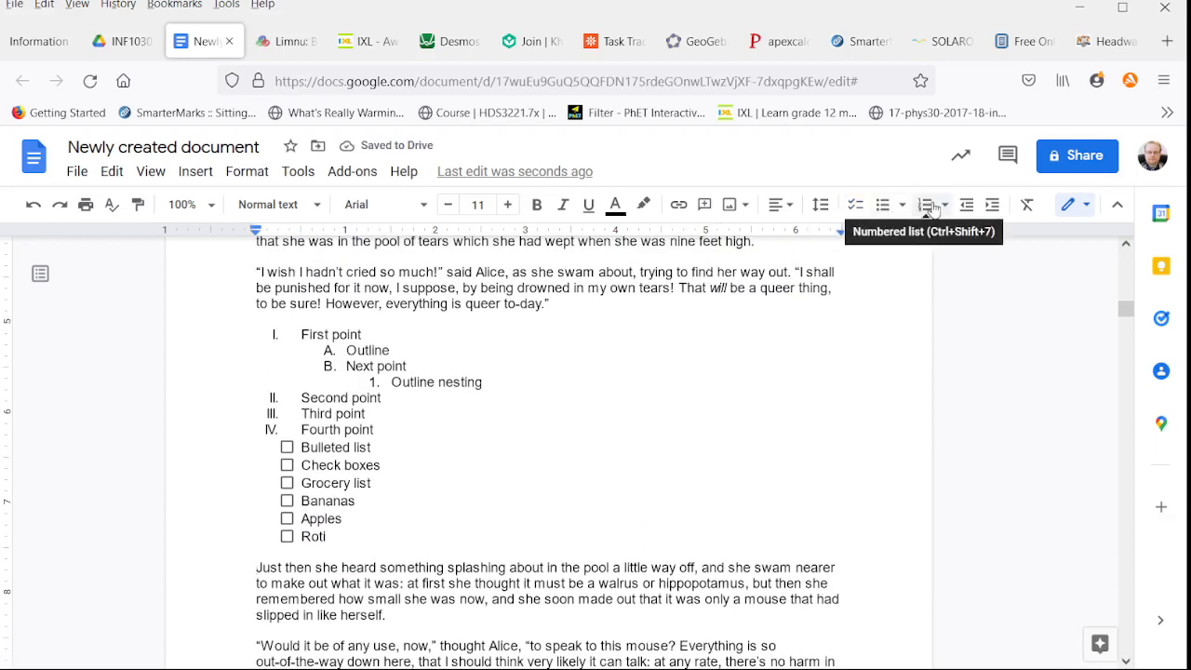
{"action": "left_click", "coordinate": [902, 208]}
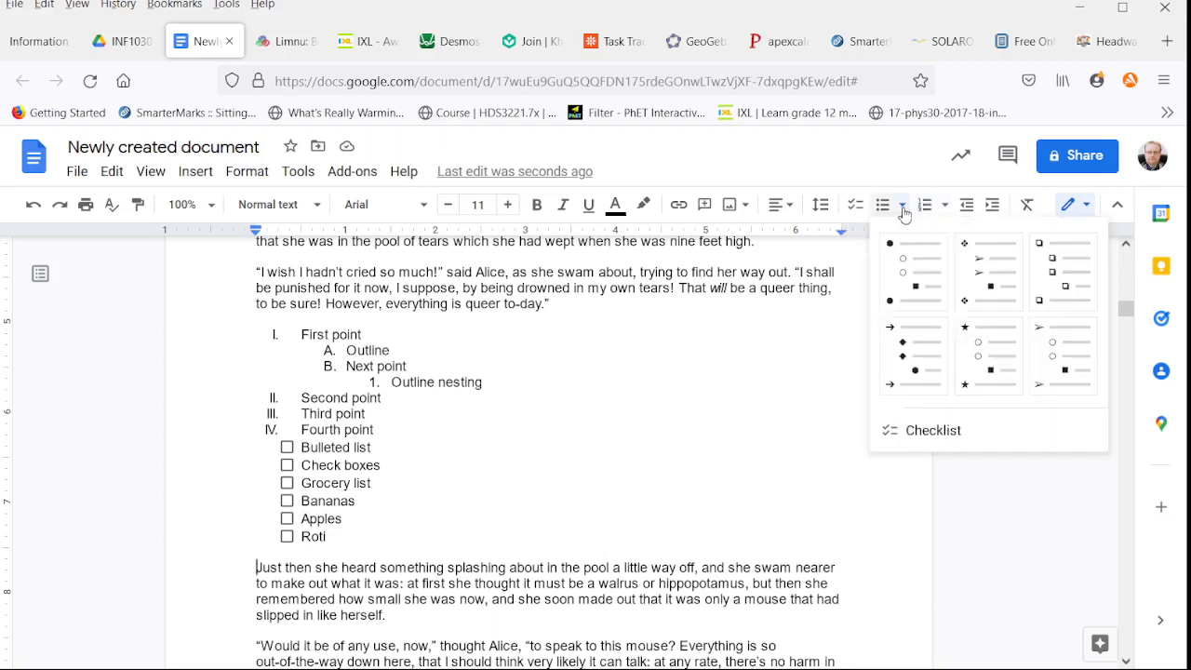
{"action": "left_click", "coordinate": [944, 206]}
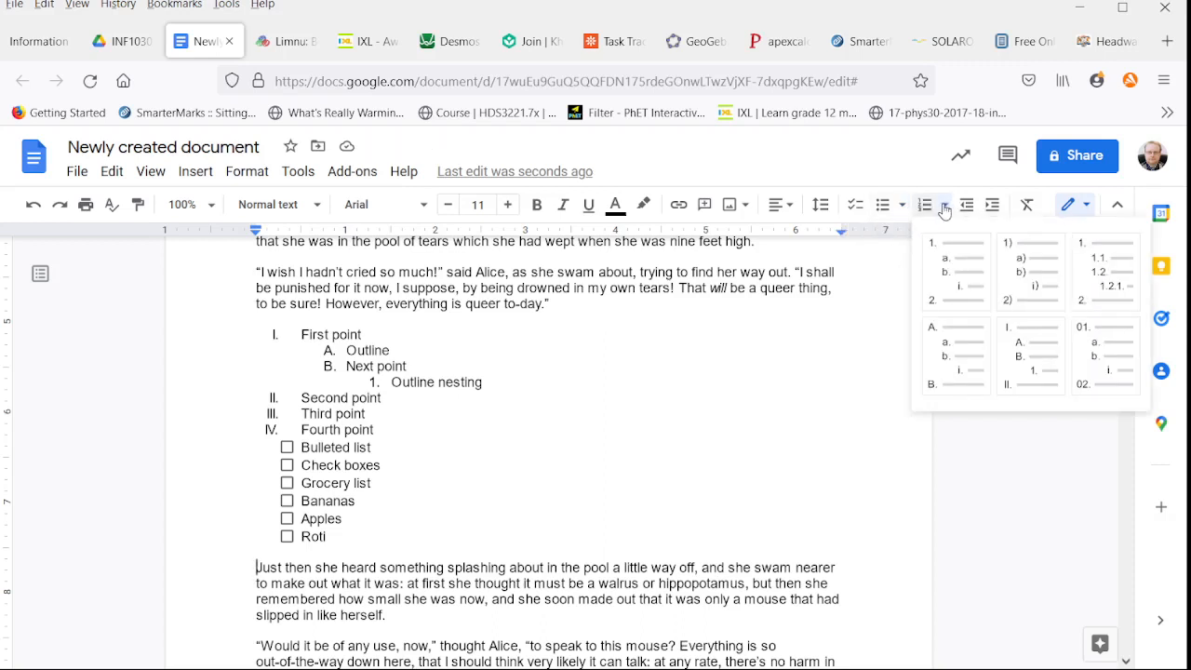
{"action": "left_click", "coordinate": [902, 207]}
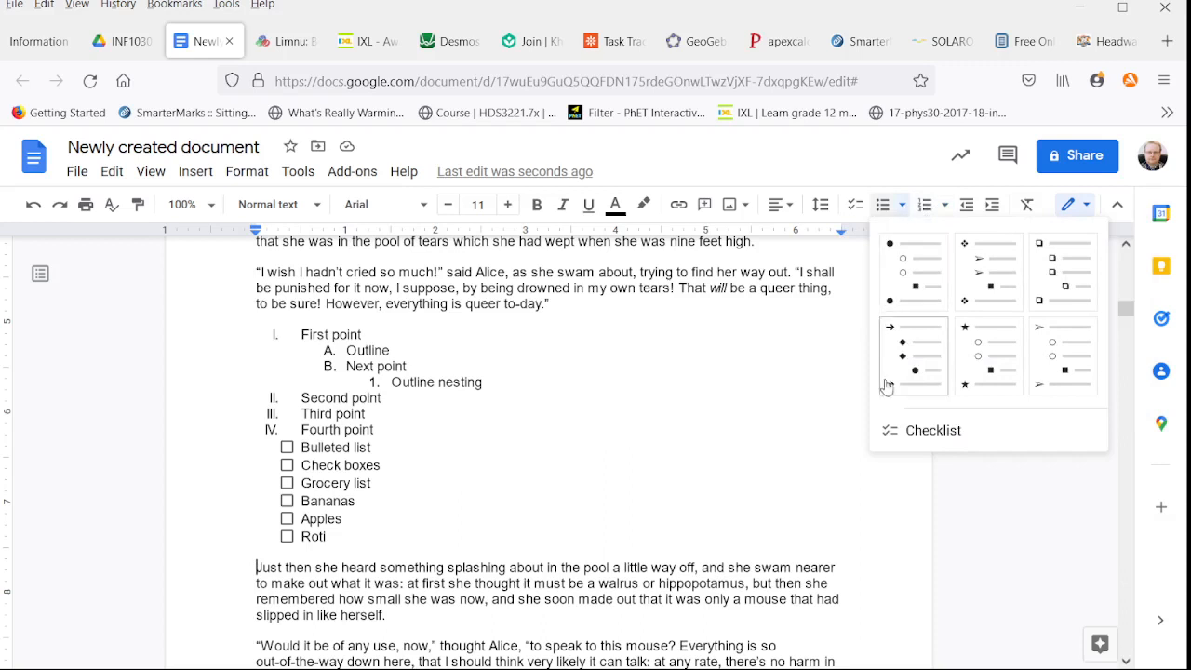
{"action": "left_click", "coordinate": [915, 430]}
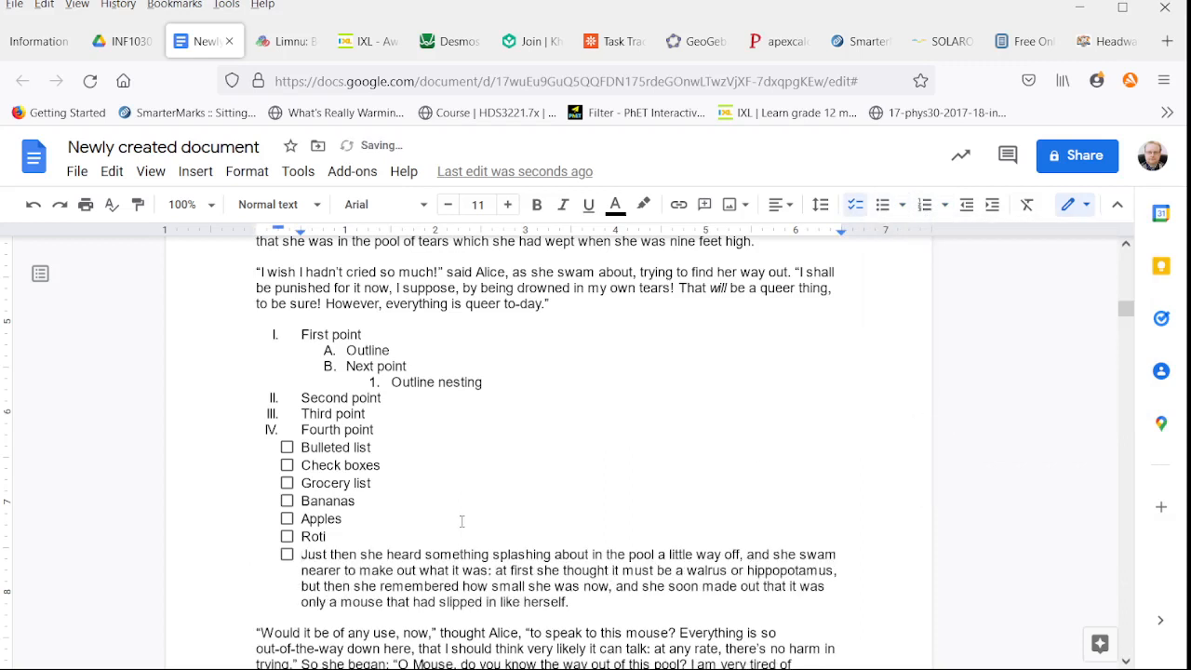
{"action": "scroll", "coordinate": [453, 518], "scroll_direction": "down", "scroll_amount": 2}
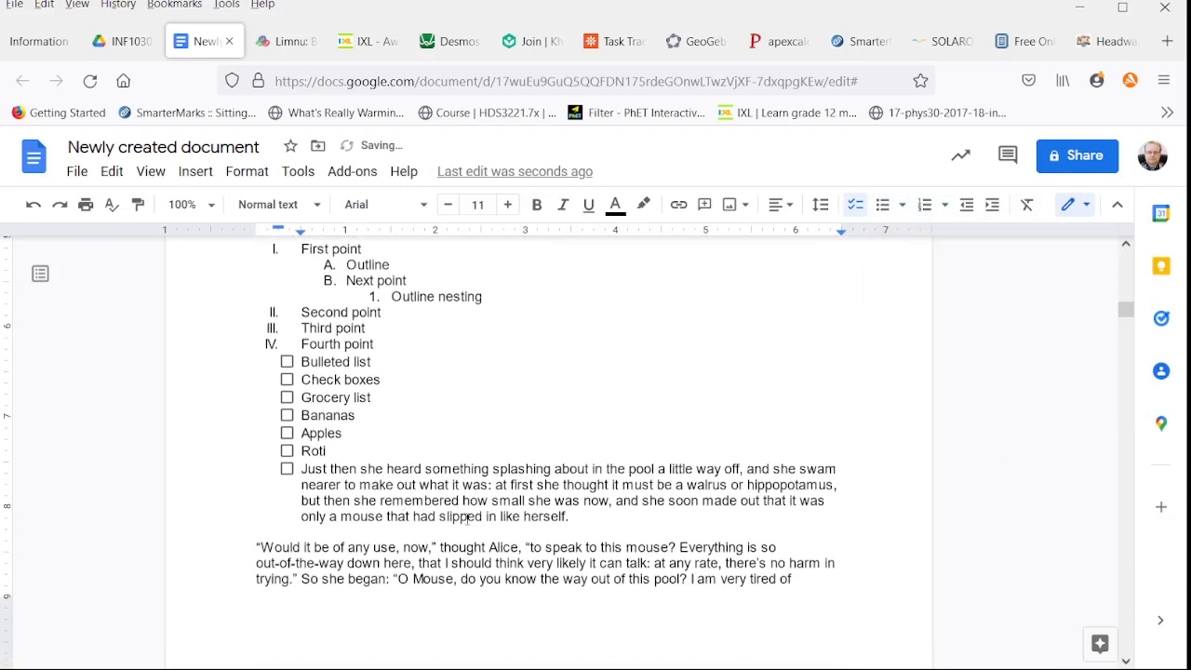
- Check off every item of the checklist, from "Bulleted list" through the paragraph starting "Just then she heard something splashing"
{"action": "left_click", "coordinate": [287, 470]}
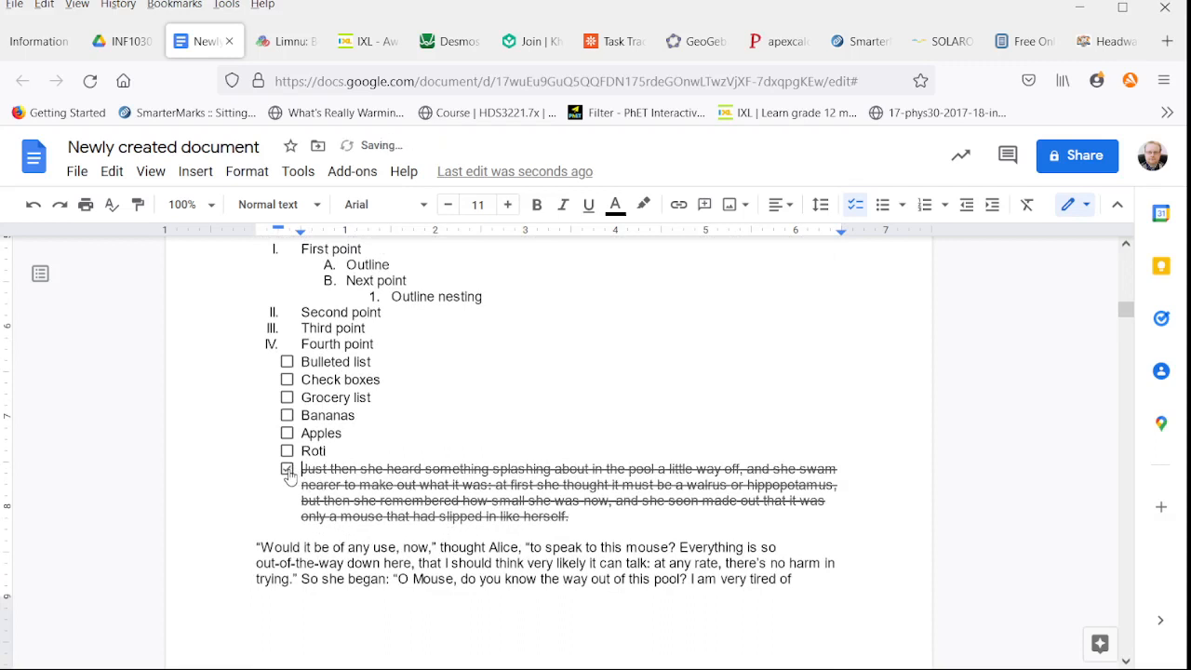
{"action": "left_click", "coordinate": [287, 470]}
{"action": "left_click", "coordinate": [287, 451]}
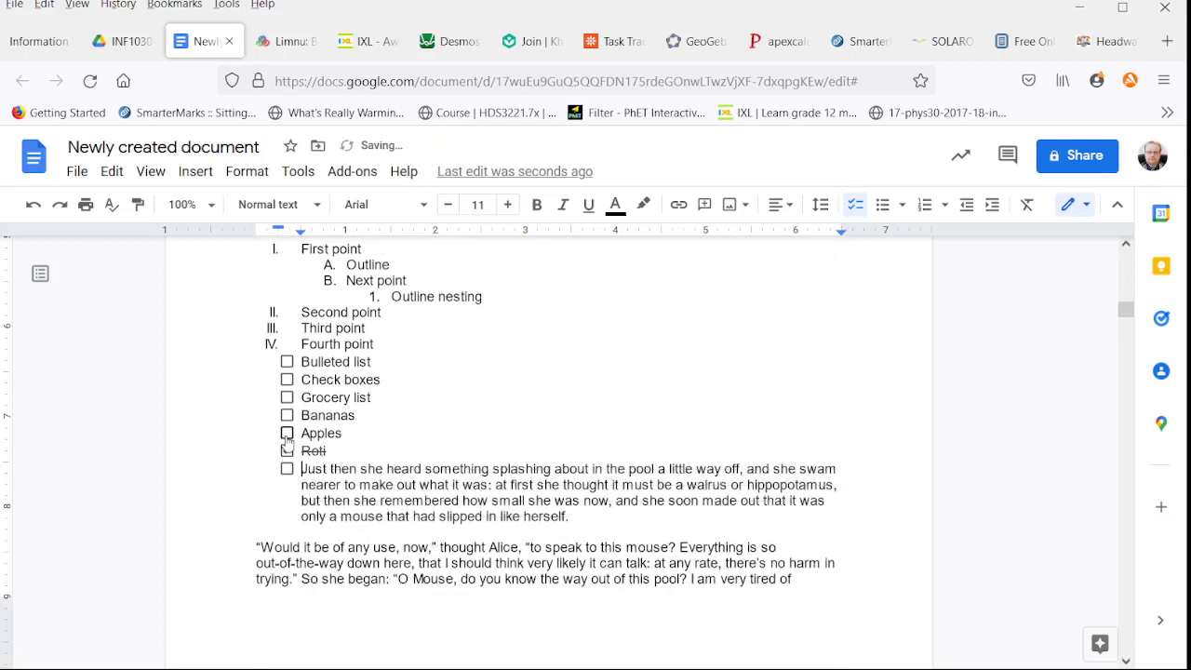
{"action": "left_click", "coordinate": [287, 414]}
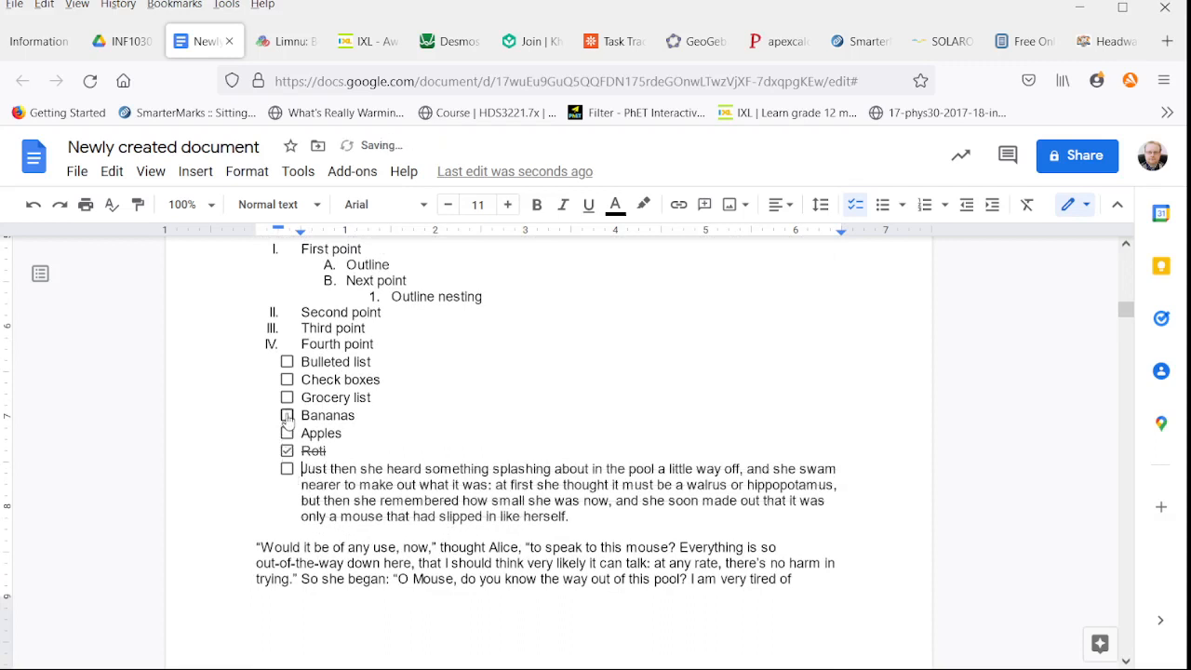
{"action": "left_click", "coordinate": [287, 380]}
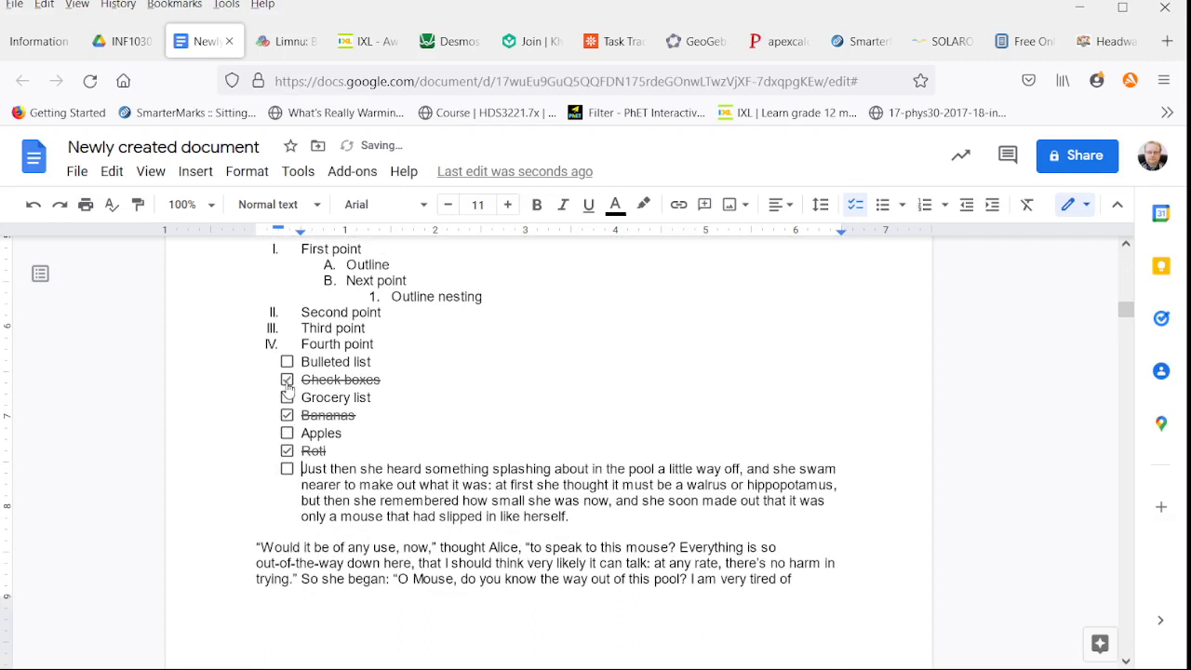
{"action": "left_click", "coordinate": [287, 433]}
{"action": "left_click", "coordinate": [288, 469]}
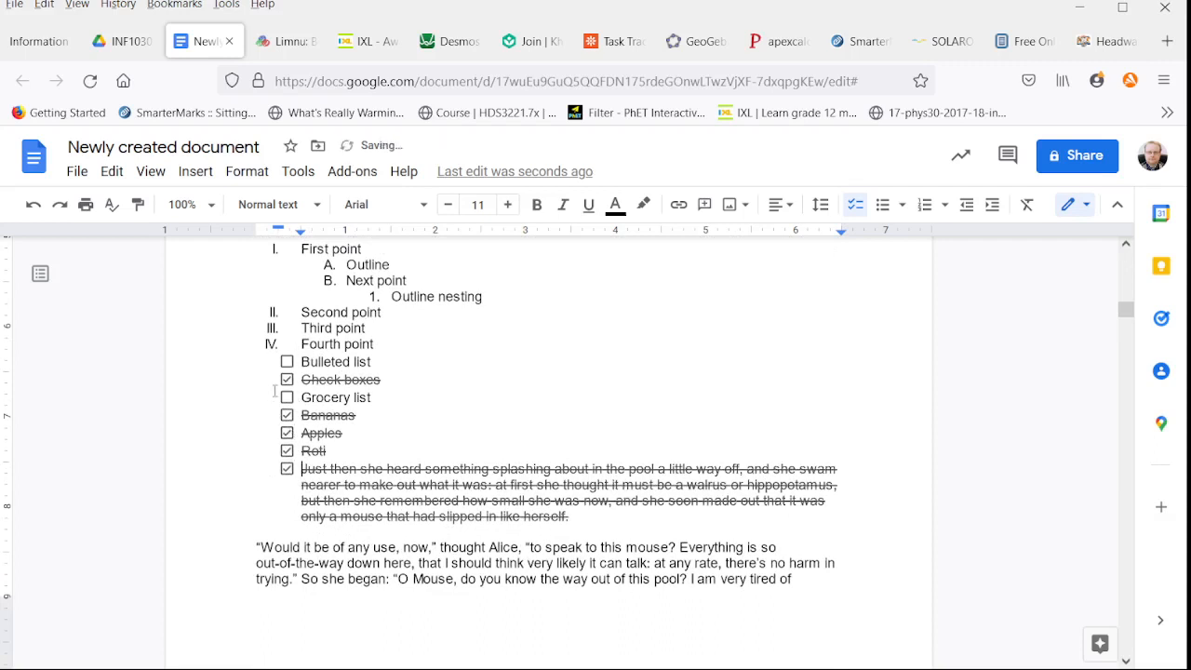
{"action": "left_click", "coordinate": [287, 400]}
{"action": "left_click", "coordinate": [288, 361]}
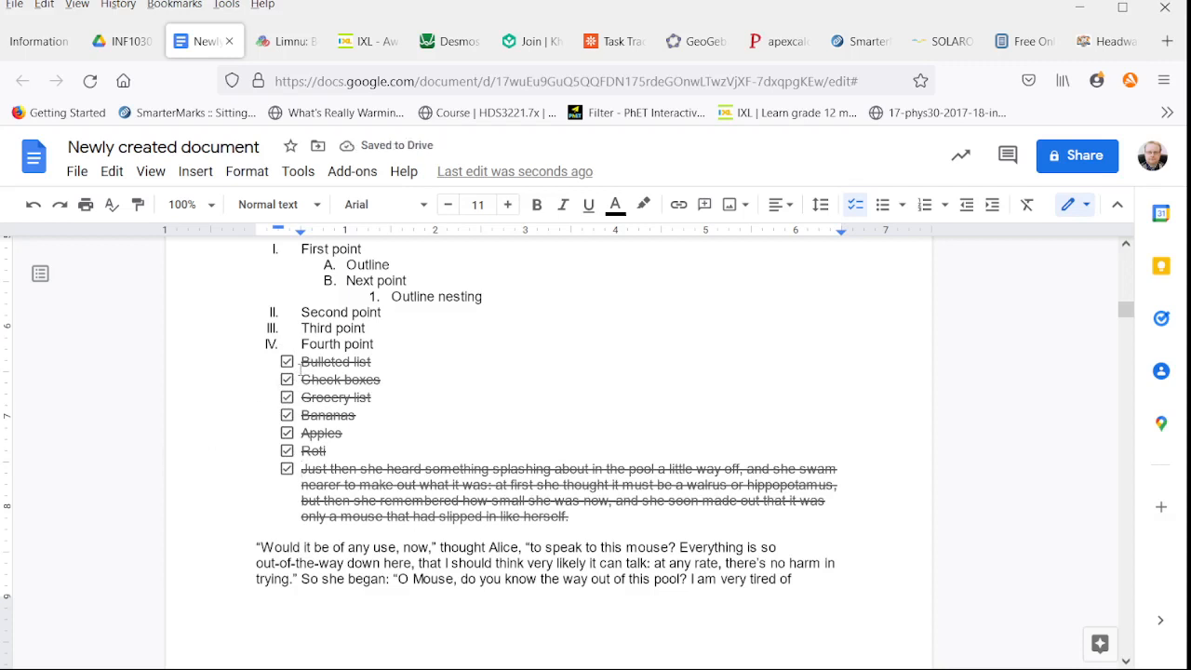
{"action": "left_click_drag", "start_coordinate": [302, 361], "coordinate": [344, 501]}
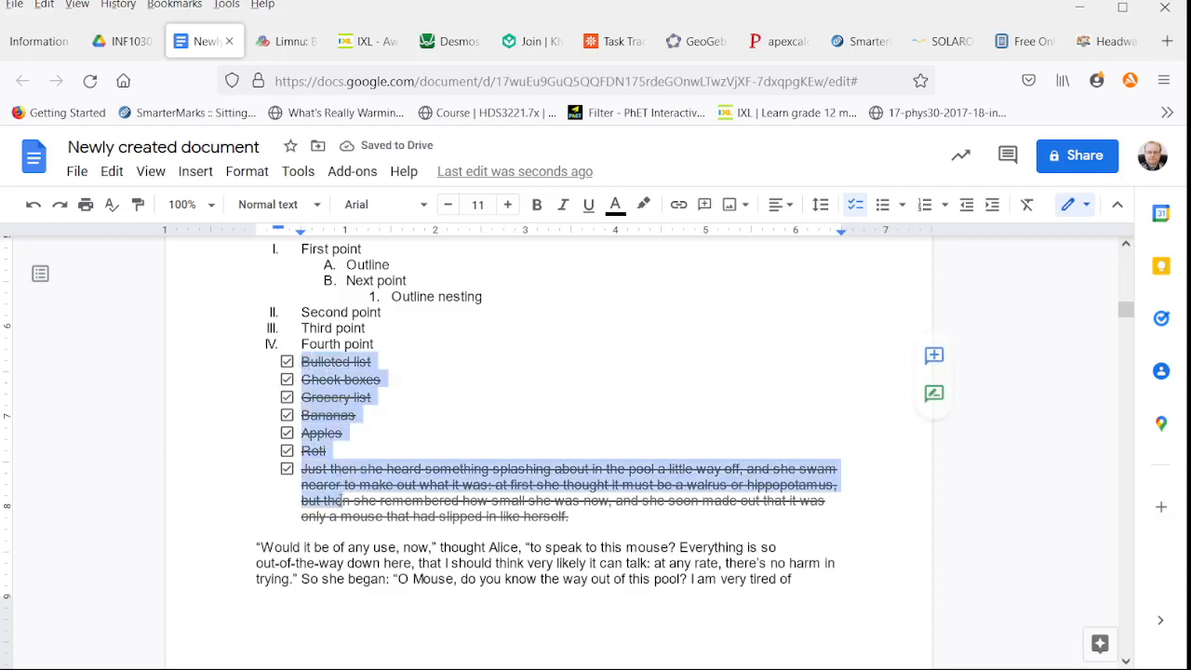
{"action": "left_click", "coordinate": [519, 419]}
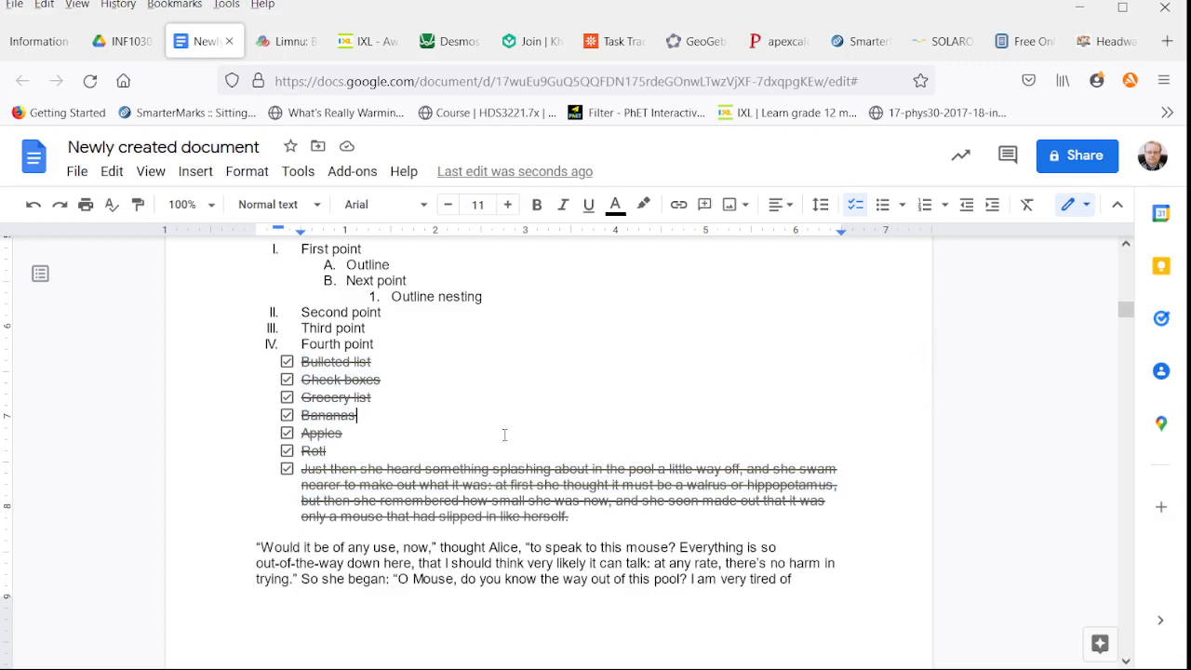
- Uncheck all the checklist items again, from "Bulleted list" down to the "Just then she heard something splashing" paragraph
{"action": "left_click", "coordinate": [286, 361]}
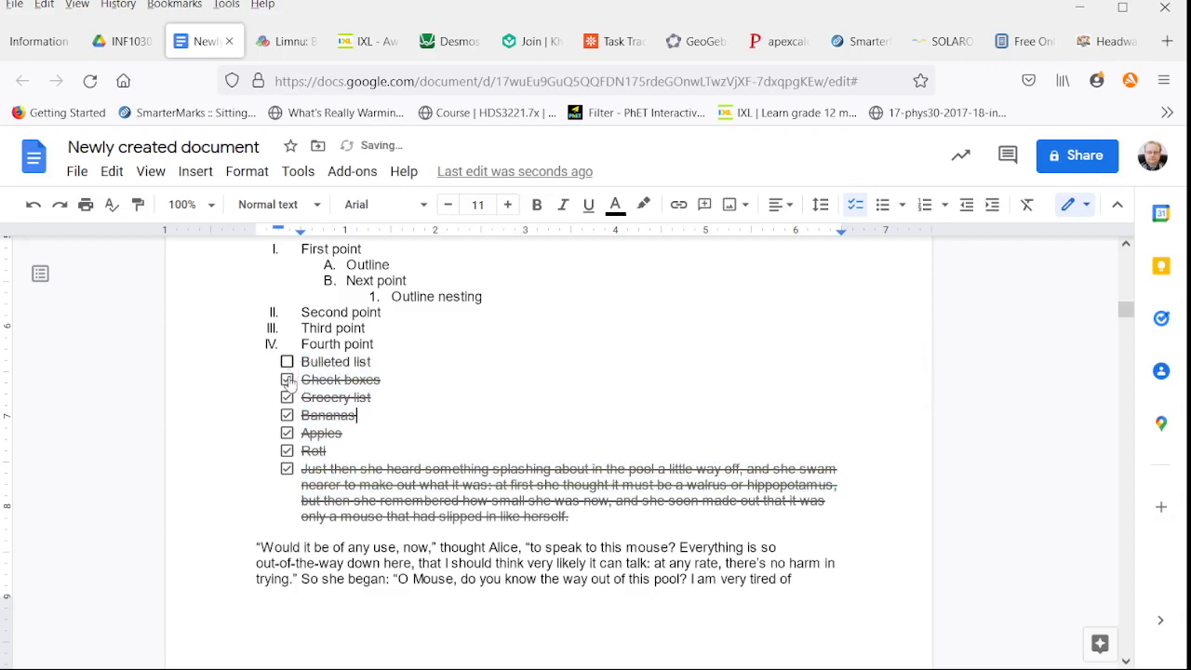
{"action": "left_click", "coordinate": [287, 380]}
{"action": "left_click", "coordinate": [286, 397]}
{"action": "left_click", "coordinate": [286, 414]}
{"action": "left_click", "coordinate": [287, 433]}
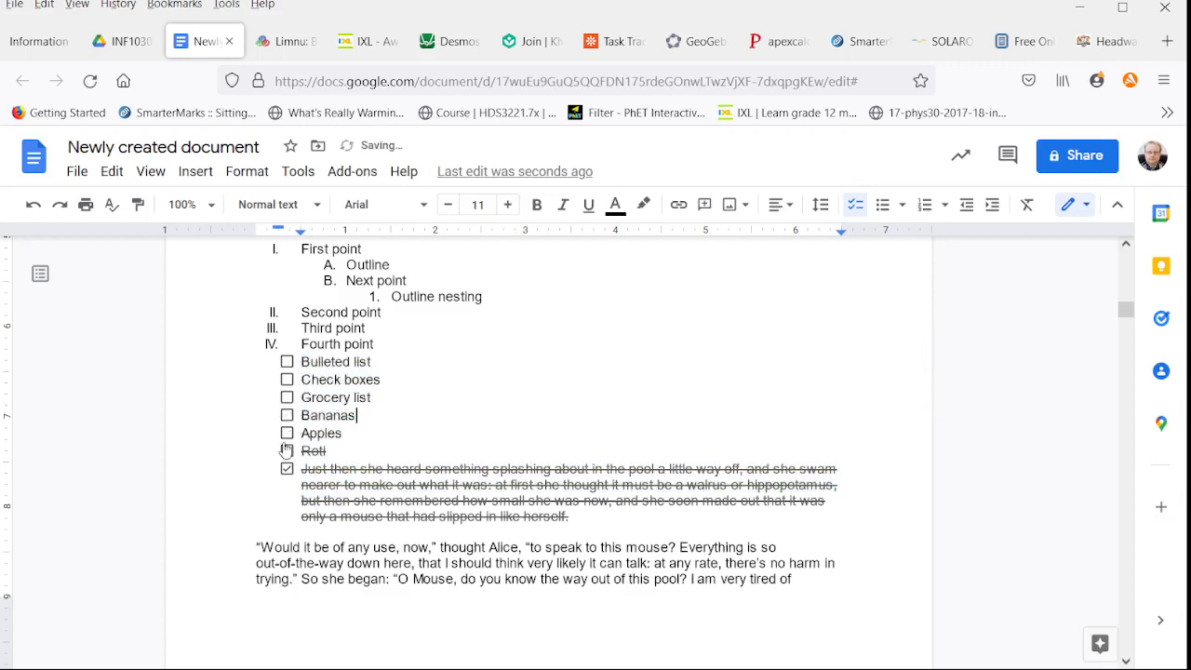
{"action": "left_click", "coordinate": [286, 450]}
{"action": "left_click", "coordinate": [286, 467]}
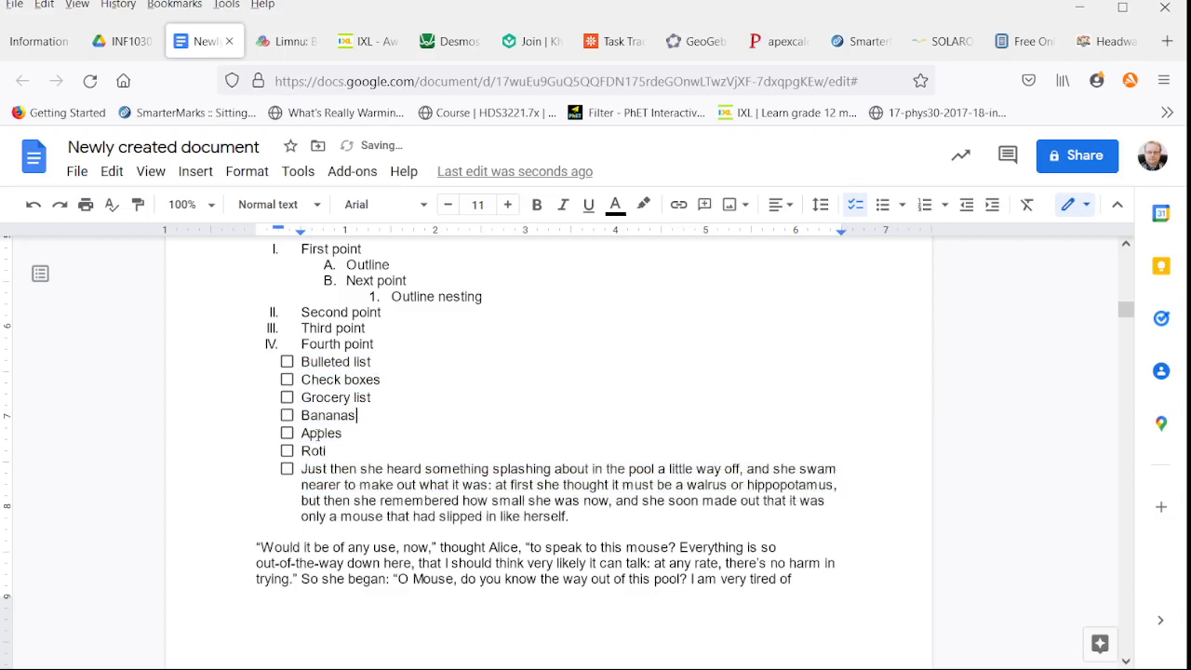